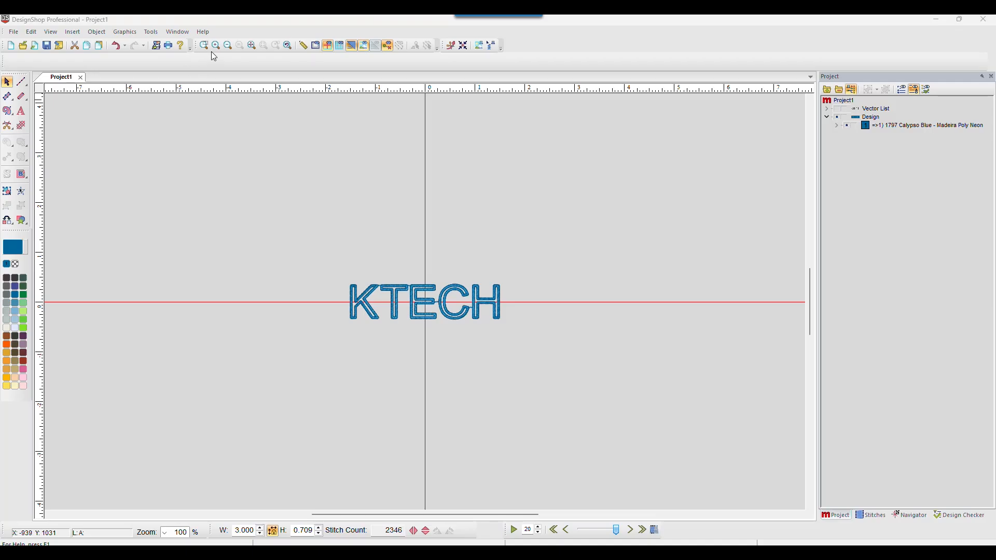
Step: Check the program's version information, then close it
click(202, 32)
click(231, 58)
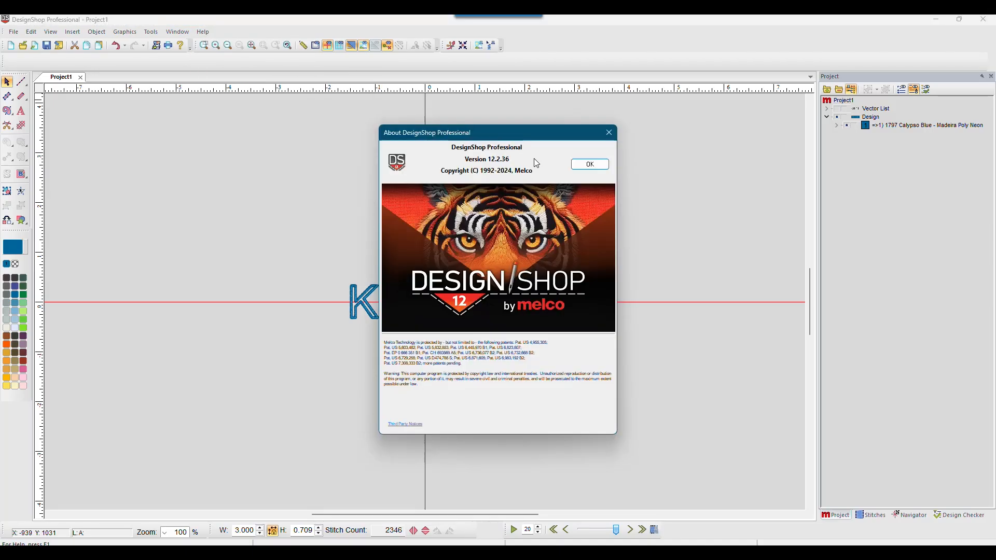
drag(529, 136, 752, 122)
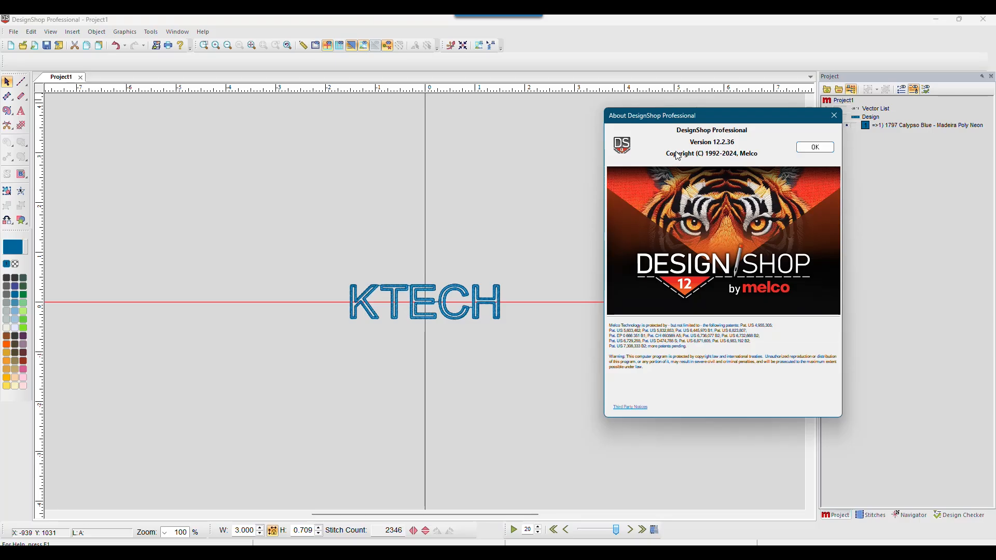
click(815, 148)
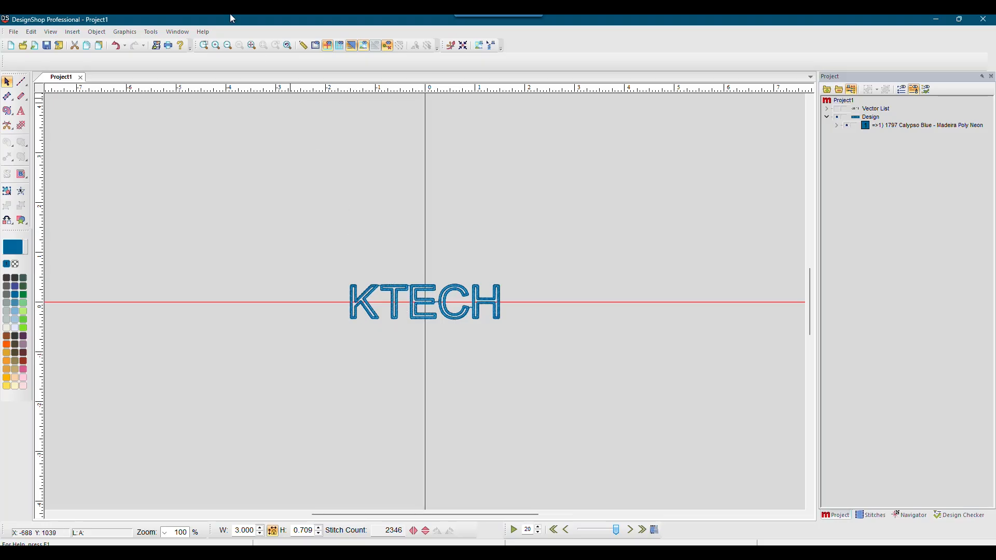
Step: Zoom in closely on the KTECH lettering, then zoom back out to actual size
click(204, 46)
drag(338, 279, 441, 335)
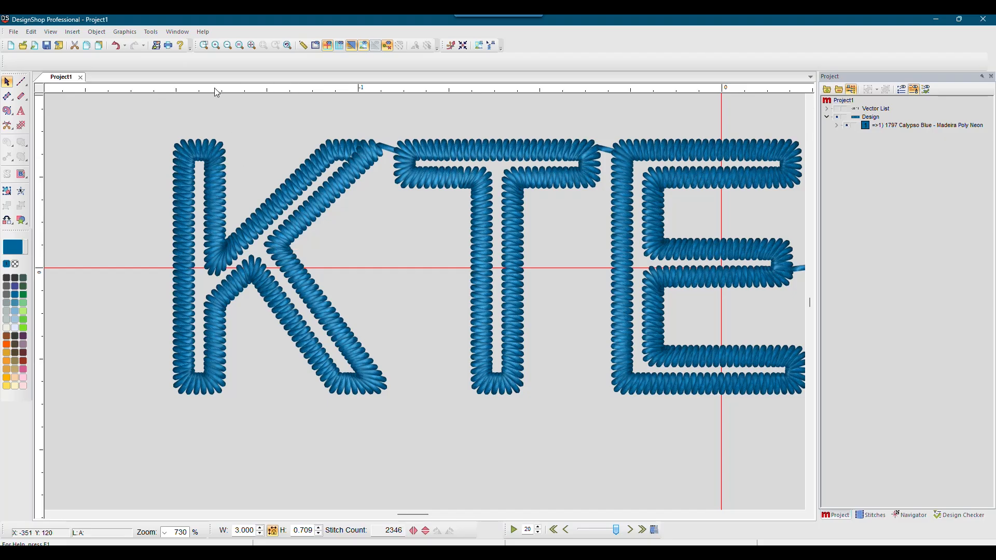
click(228, 46)
click(228, 46)
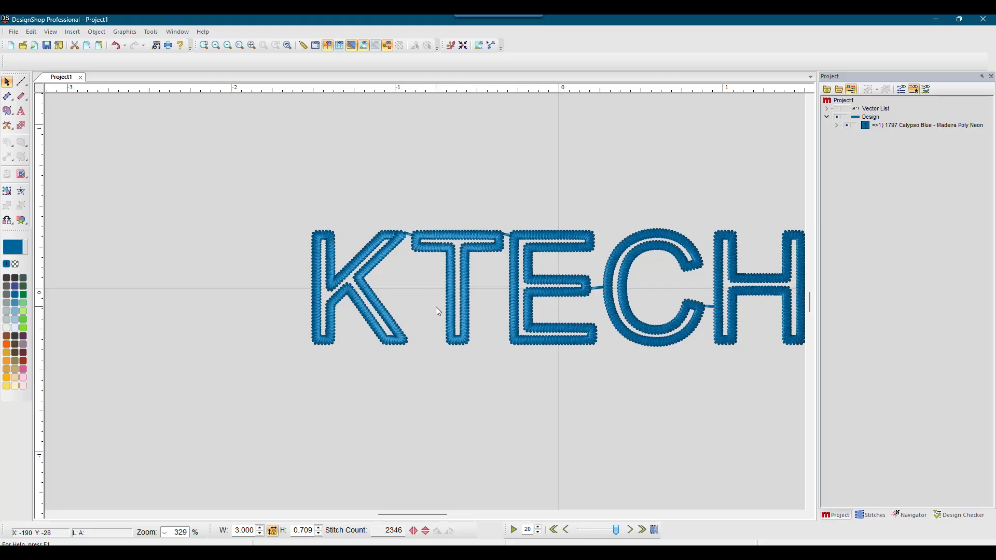
click(229, 46)
click(229, 46)
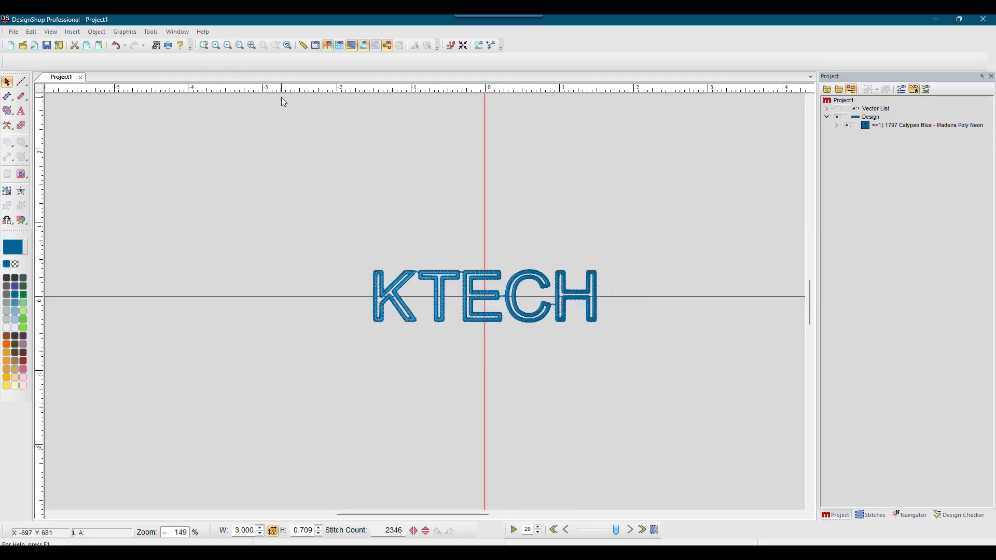
click(243, 45)
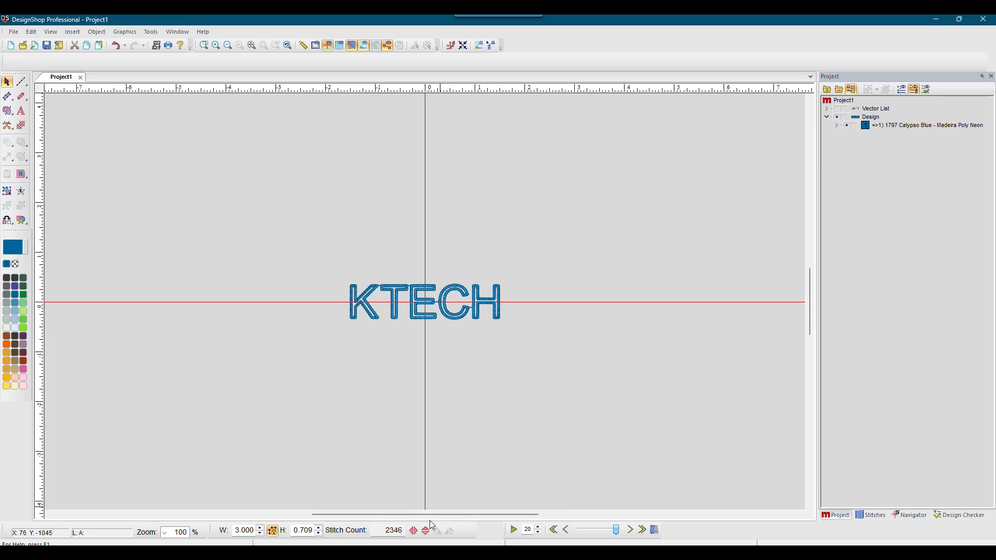
Step: Bring the CorelDRAW Untitled-1 document forward and centre KTECH in the view
mouse_move(385, 554)
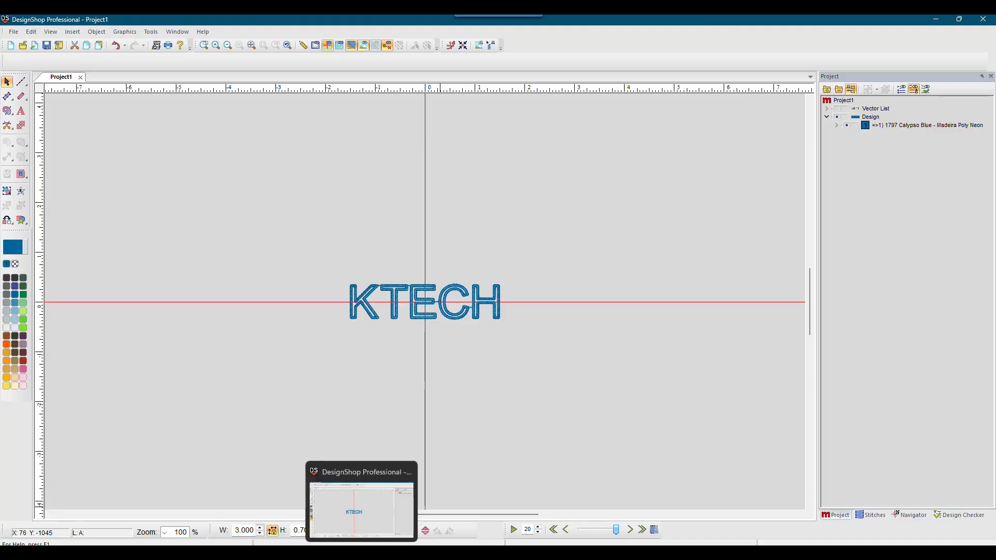
click(338, 509)
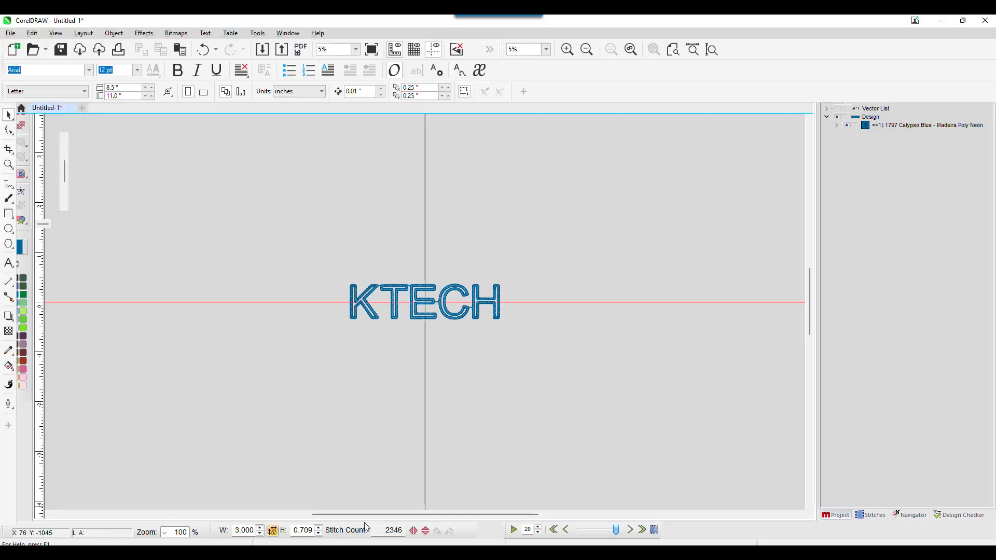
scroll(356, 218, up, 1)
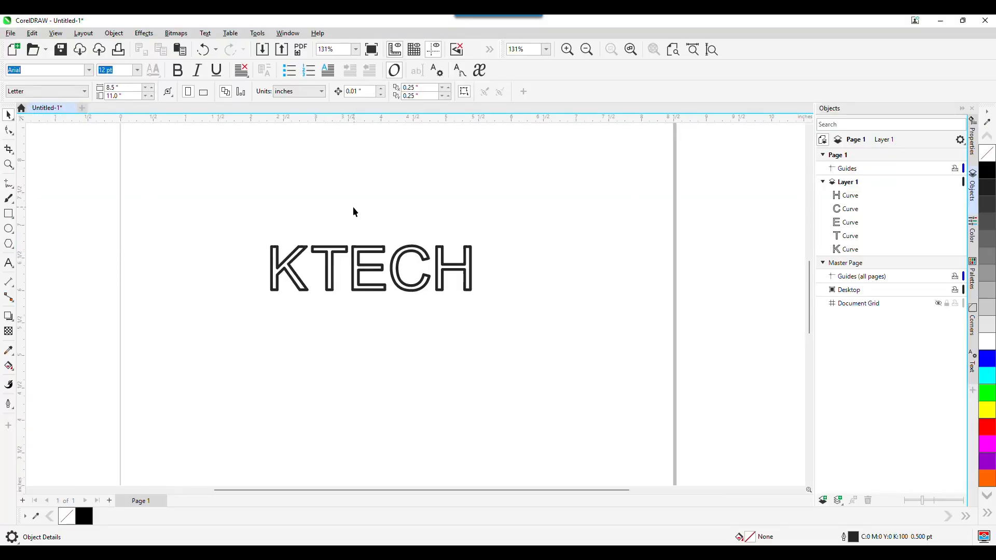
scroll(300, 218, down, 2)
drag(259, 189, 337, 218)
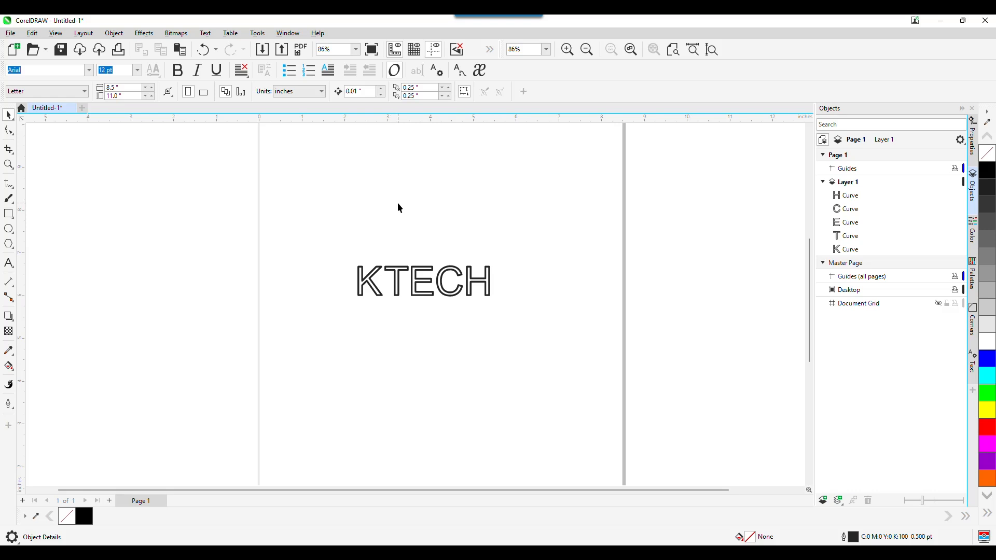
Step: Create a new document and place the text KTECH on the page
click(11, 33)
click(15, 45)
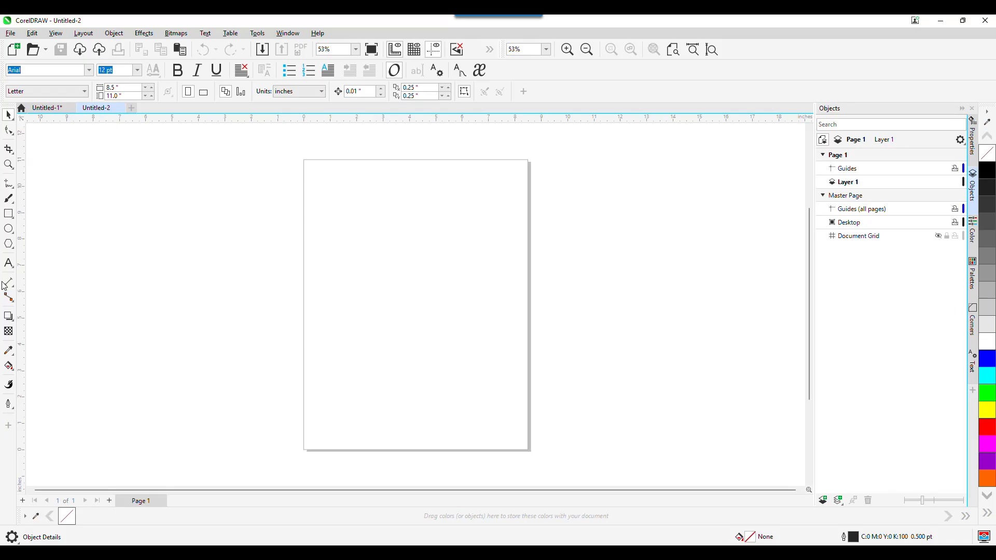
click(8, 263)
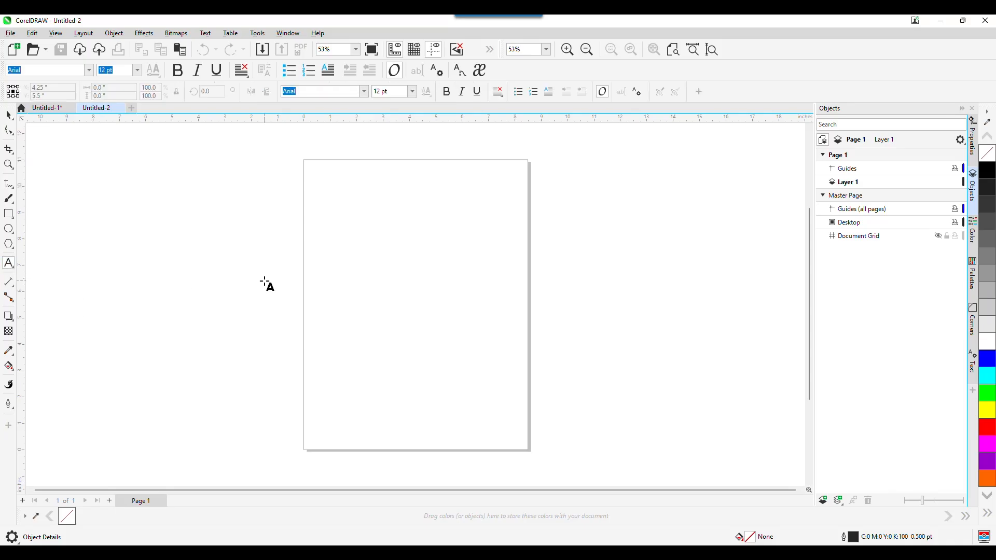
click(348, 240)
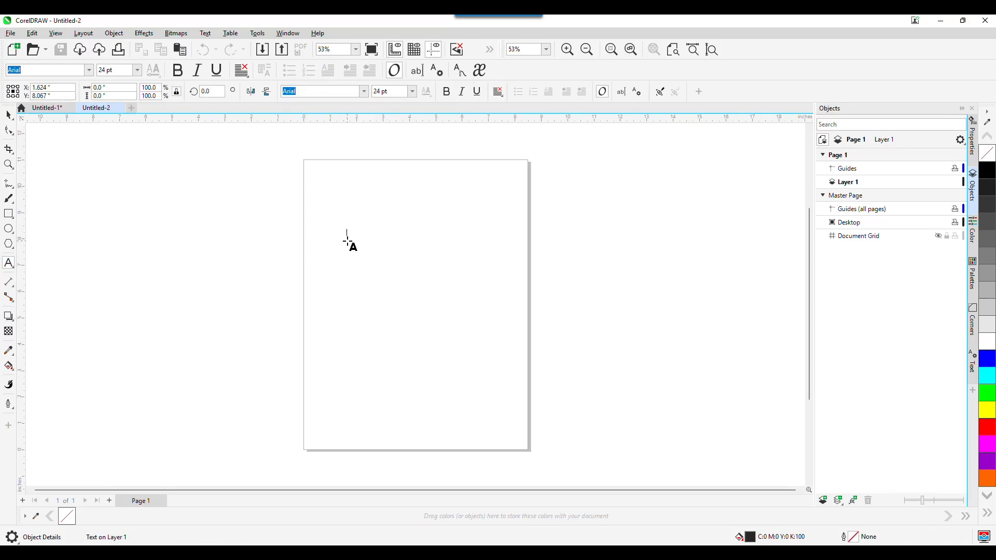
text(KTE)
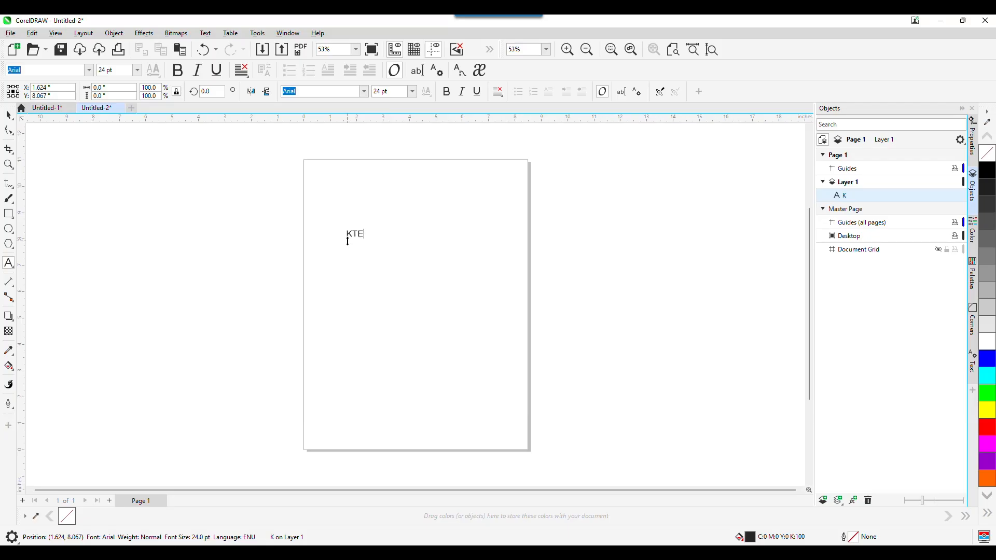
text(CH)
key(Escape)
key(space)
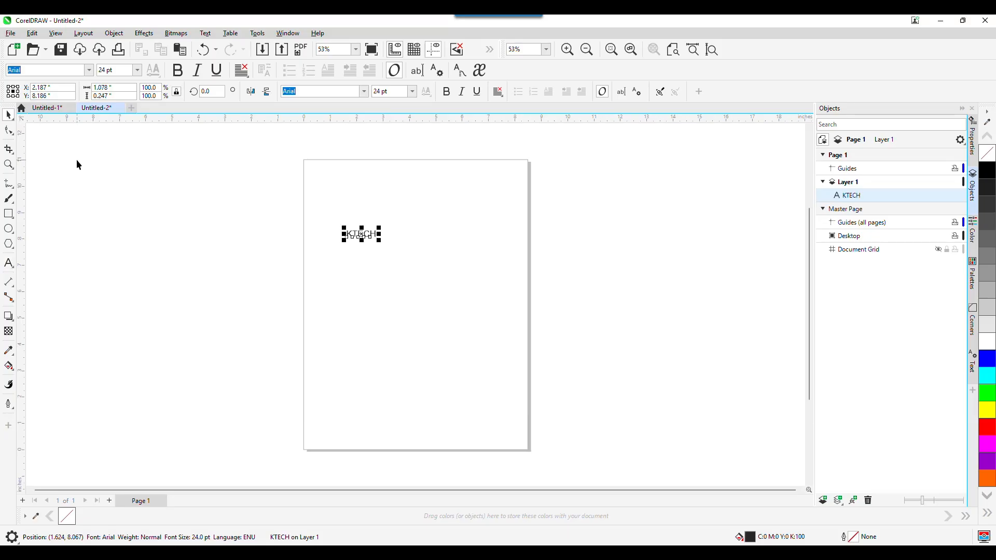
Step: Scale the KTECH text to a width of 3 inches
click(118, 89)
double_click(117, 90)
text(3)
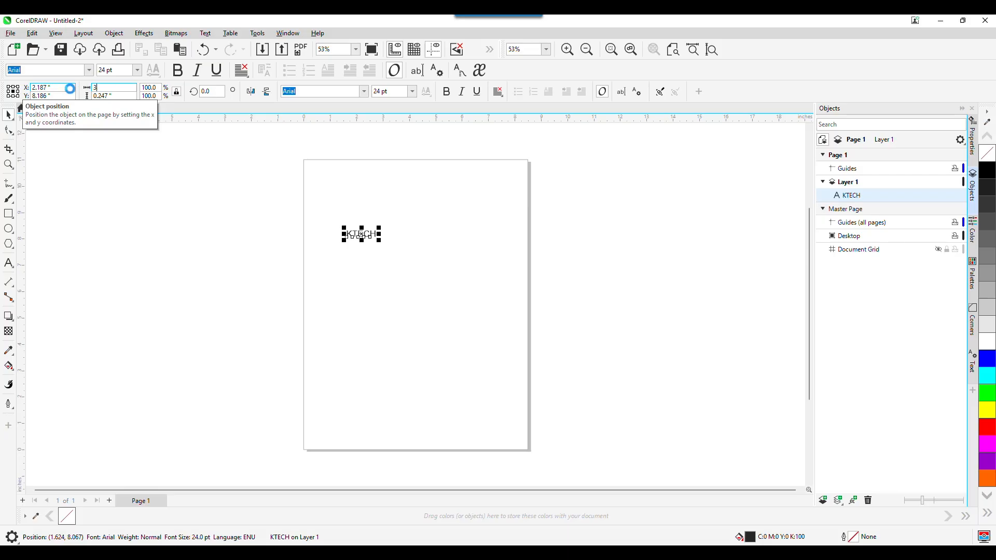
key(Return)
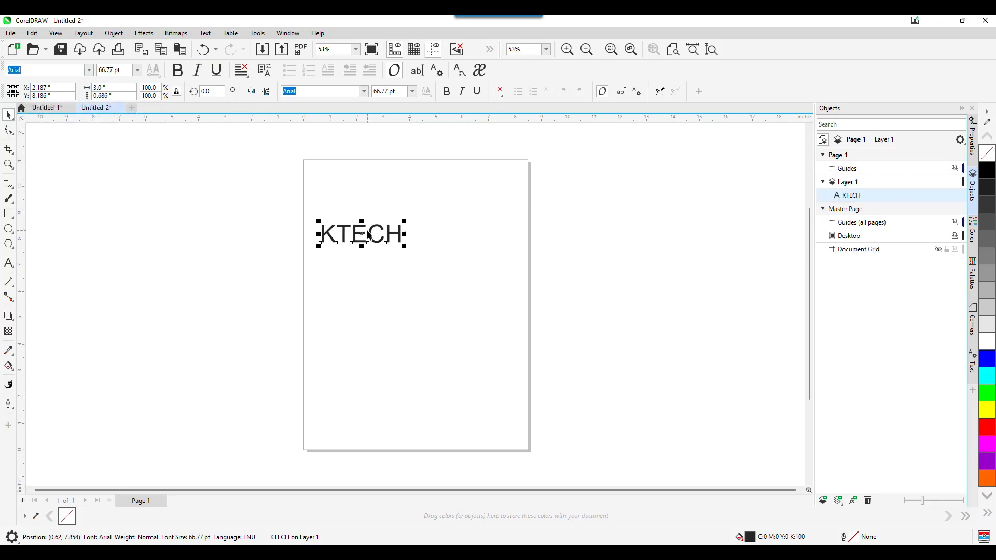
Step: Drag the KTECH text right and down on the page, then zoom in
drag(358, 237, 413, 254)
scroll(413, 254, up, 5)
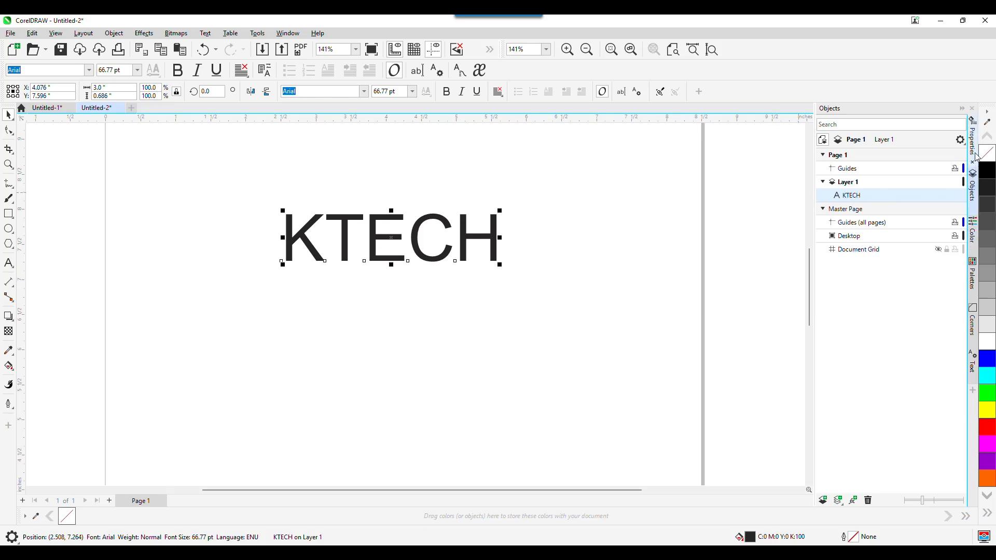
Step: Give the KTECH text a 3.0 pt outline
click(972, 136)
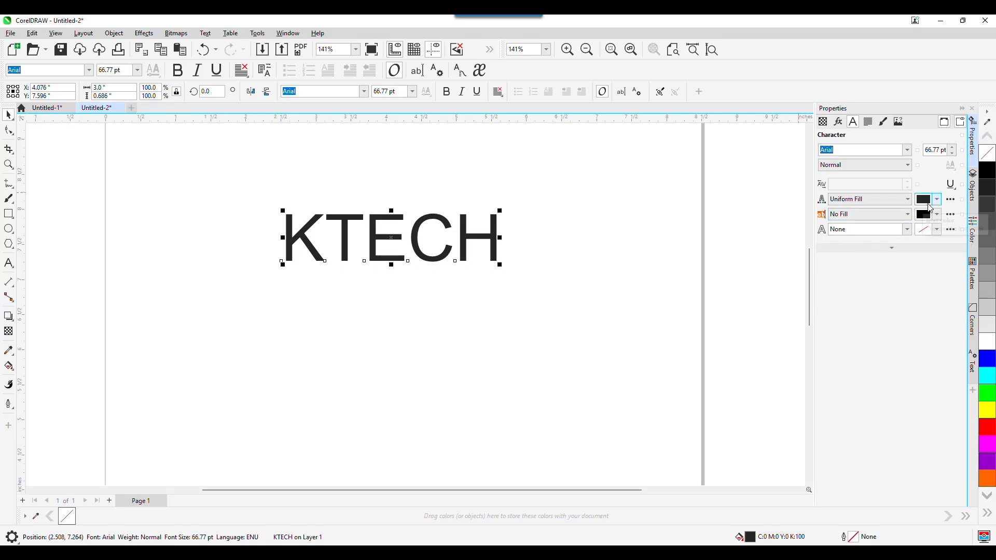
click(908, 229)
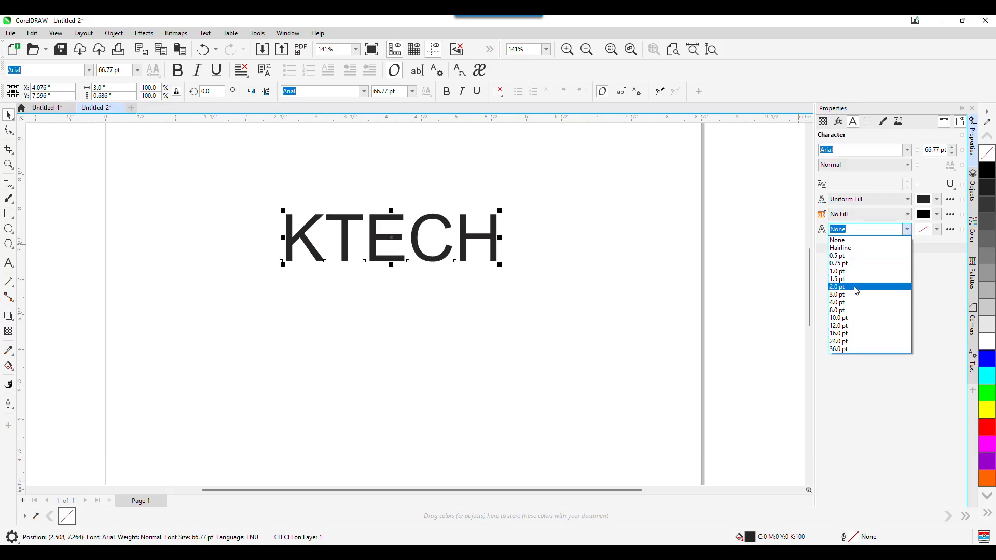
click(861, 294)
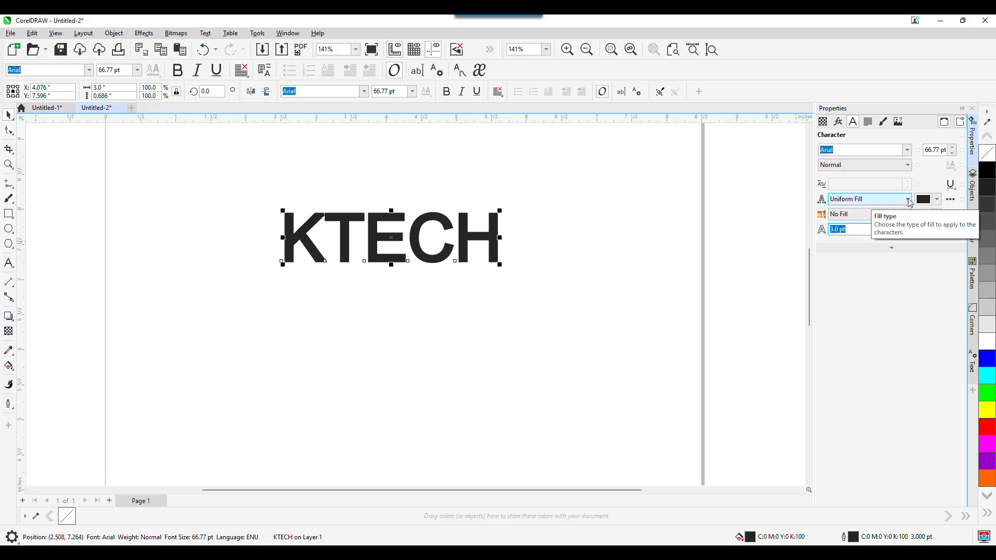
Step: Set the KTECH text's fill type to No Fill, leaving hollow letters
click(991, 154)
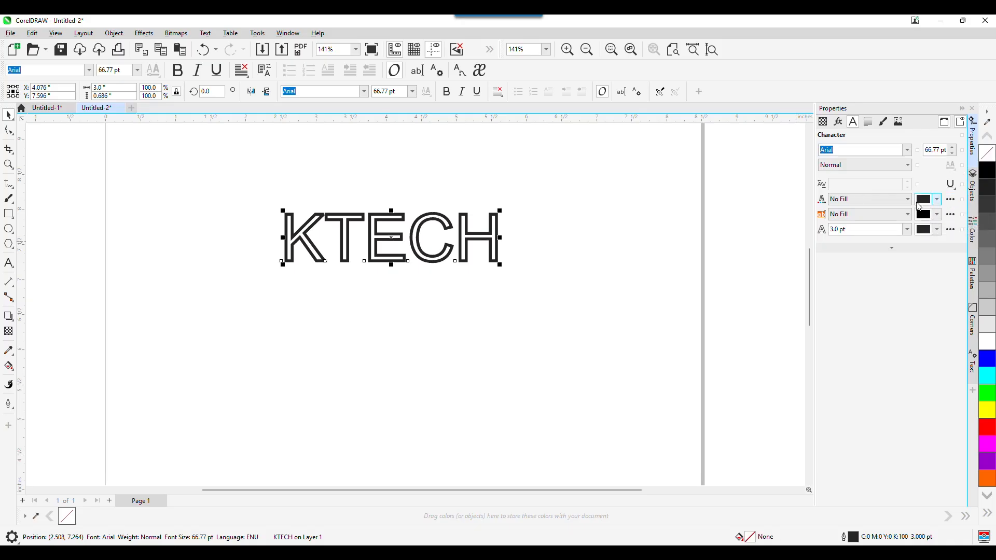
click(982, 170)
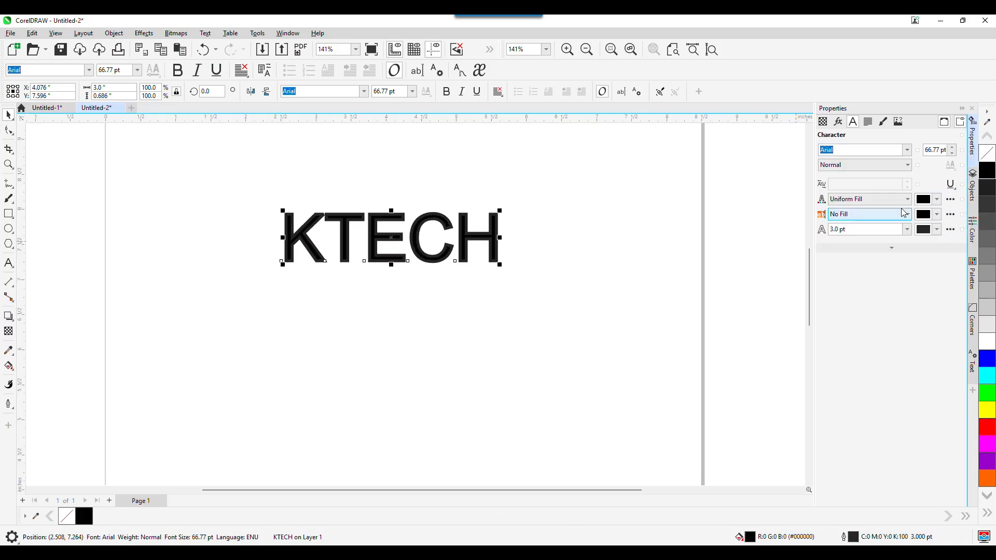
click(909, 202)
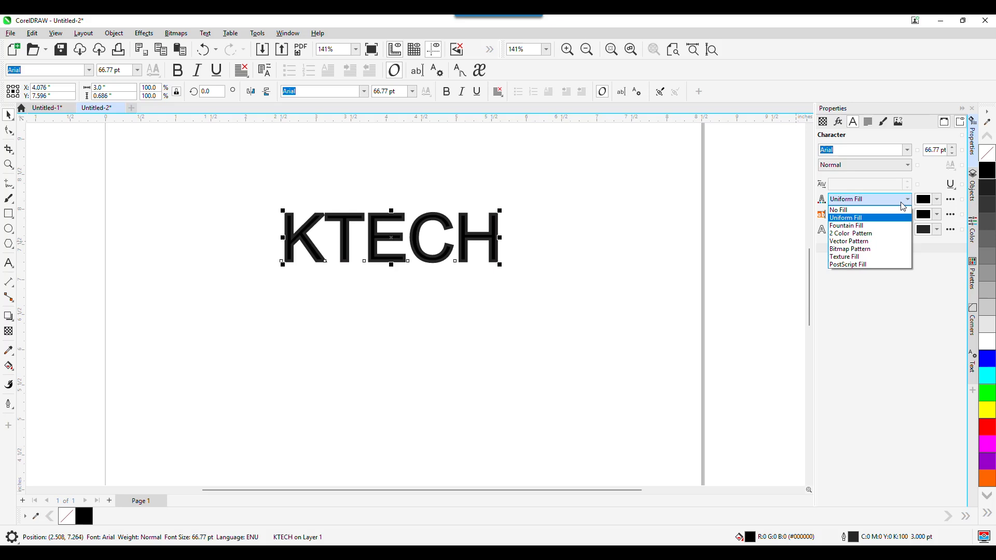
click(863, 210)
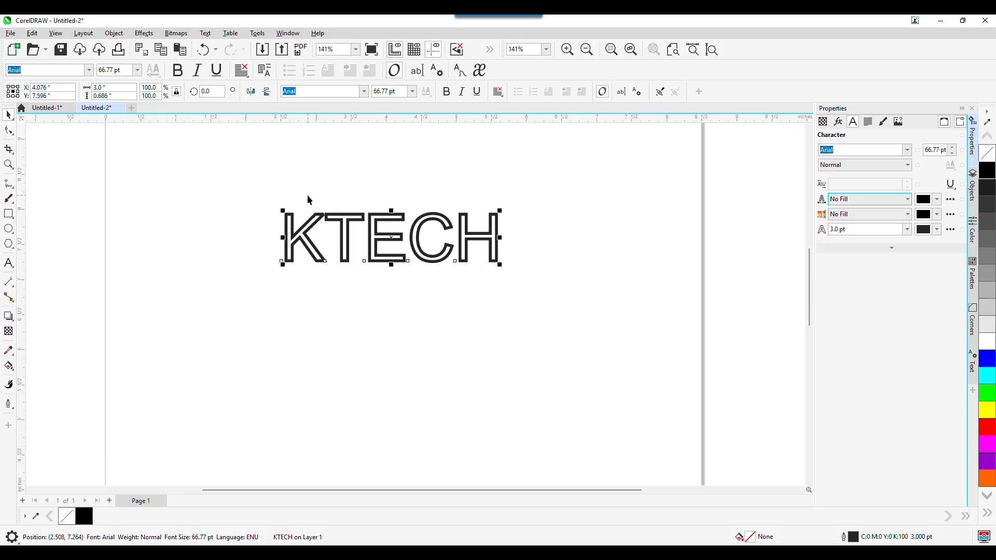
scroll(303, 228, up, 1)
scroll(303, 228, up, 2)
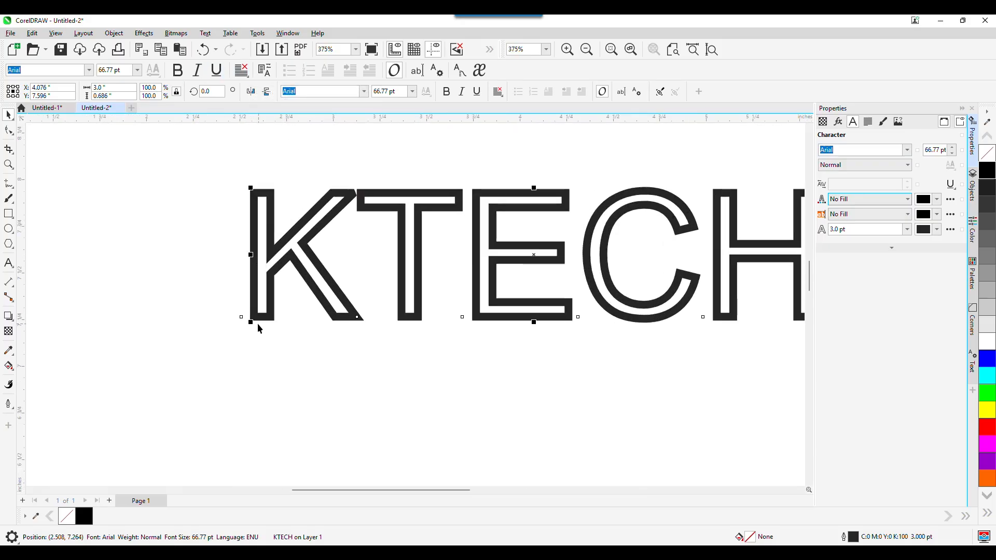
Step: Nudge the K two steps left to a -4% horizontal shift, then reselect the whole text
click(9, 130)
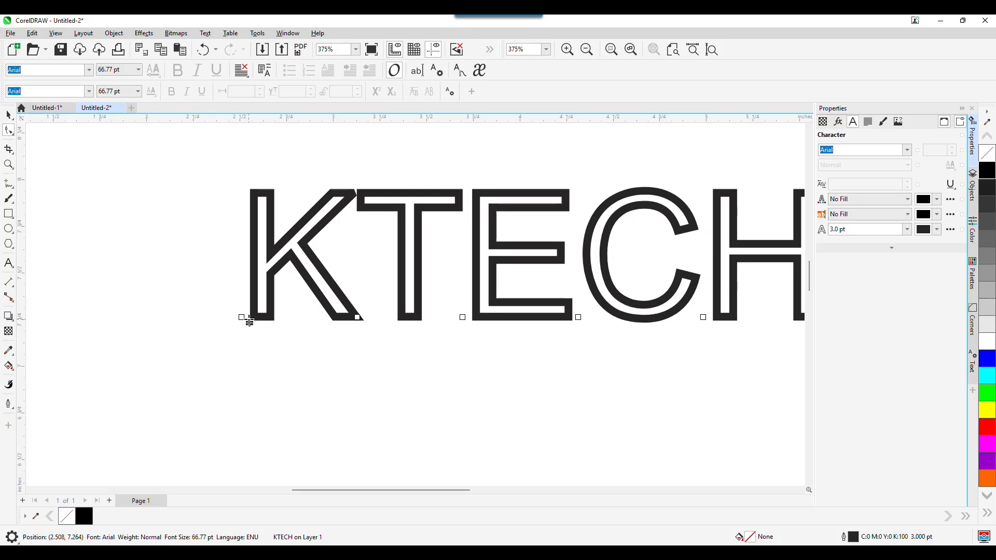
click(242, 318)
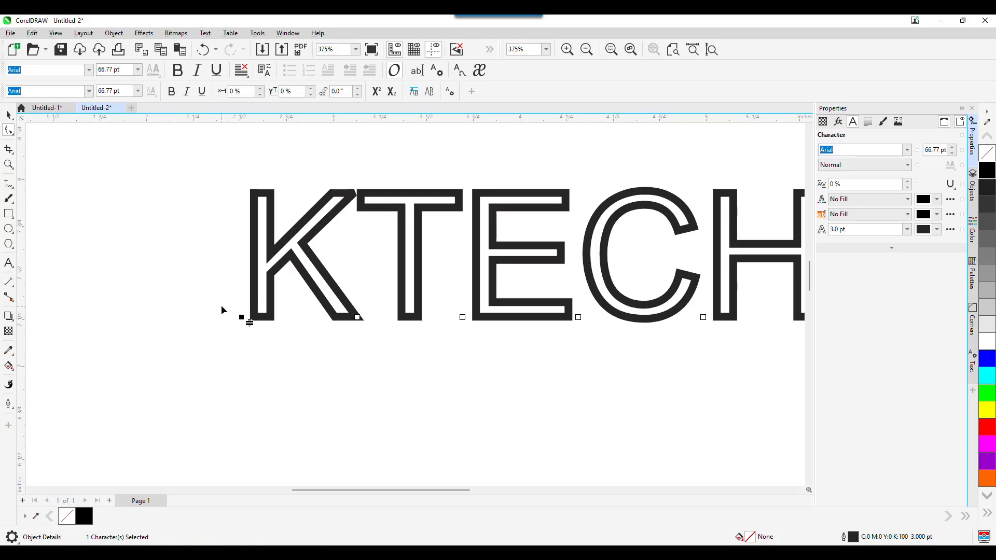
key(Left)
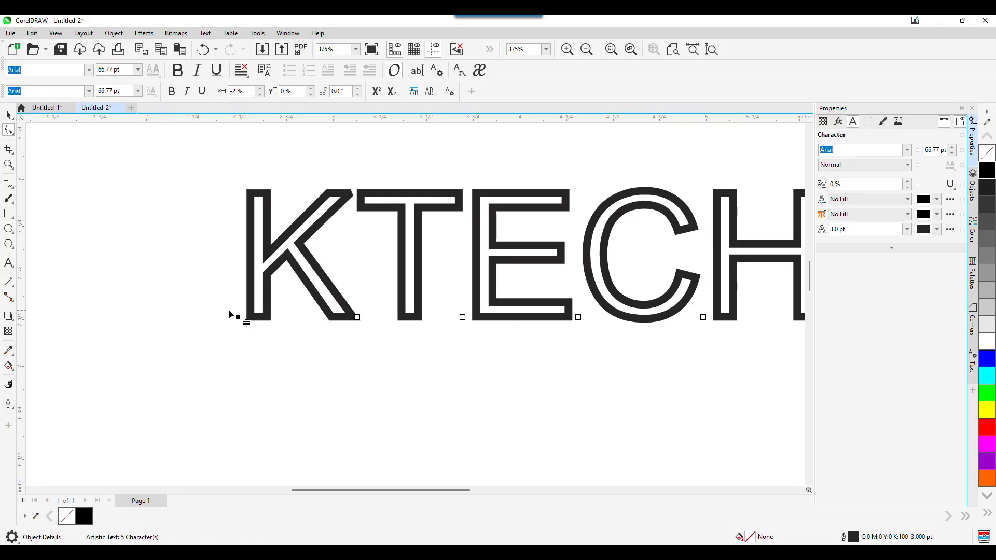
key(Left)
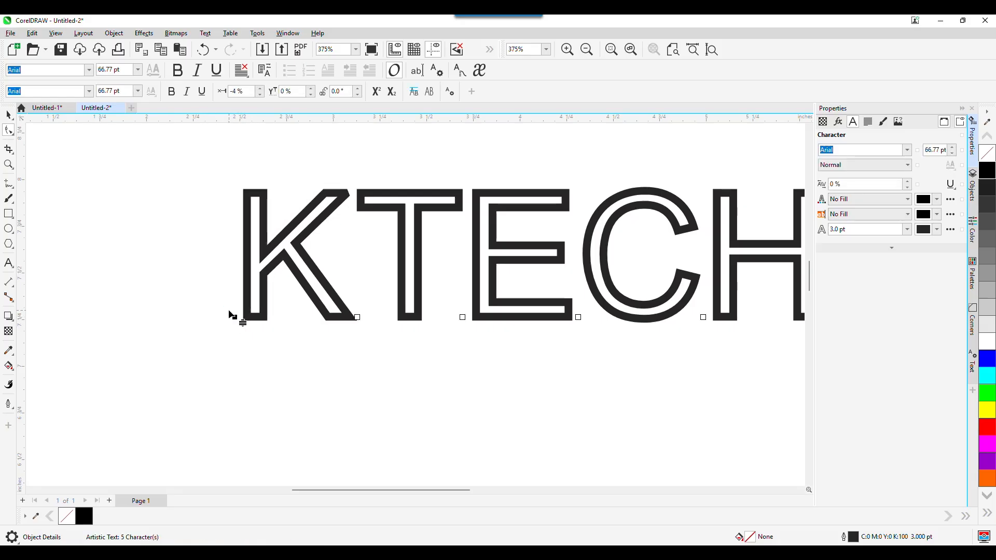
click(9, 114)
scroll(646, 302, down, 1)
scroll(645, 303, down, 2)
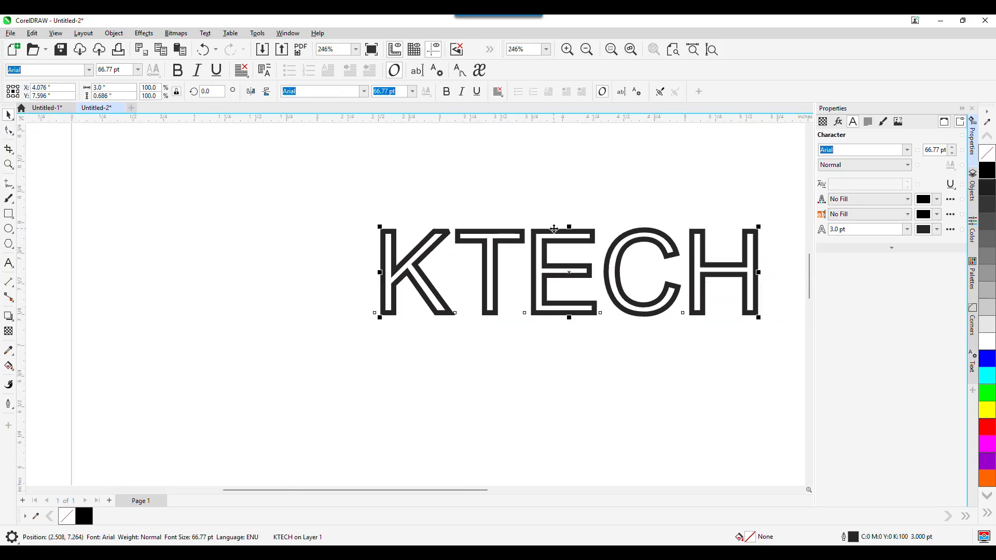
scroll(327, 244, up, 6)
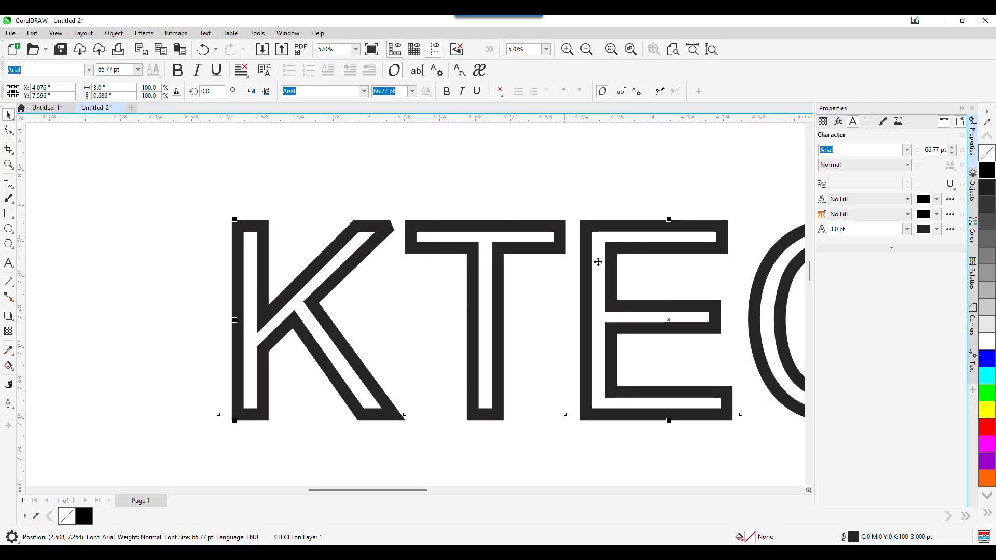
Step: Choose round corners for the letter outlines in the Outline Pen dialog and confirm
click(951, 231)
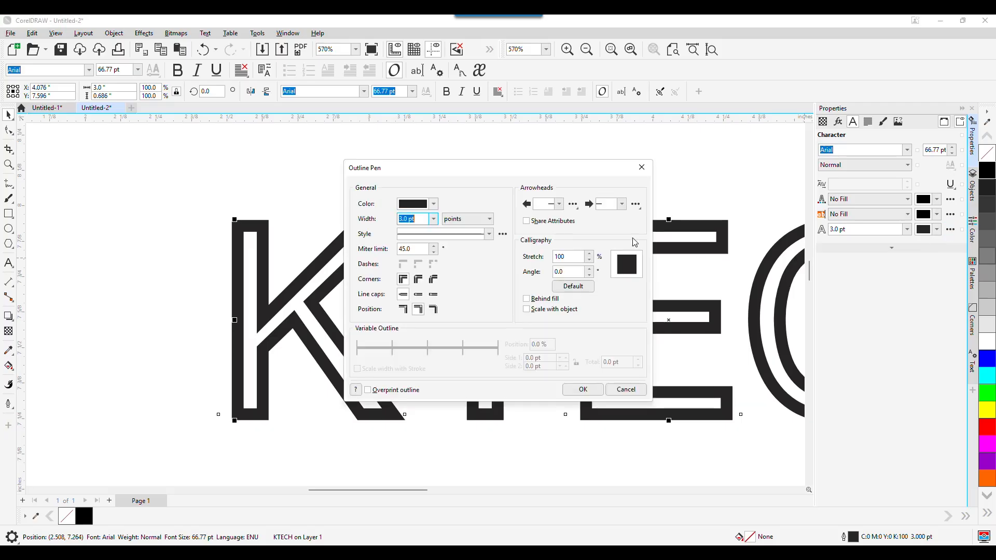
drag(439, 173, 706, 144)
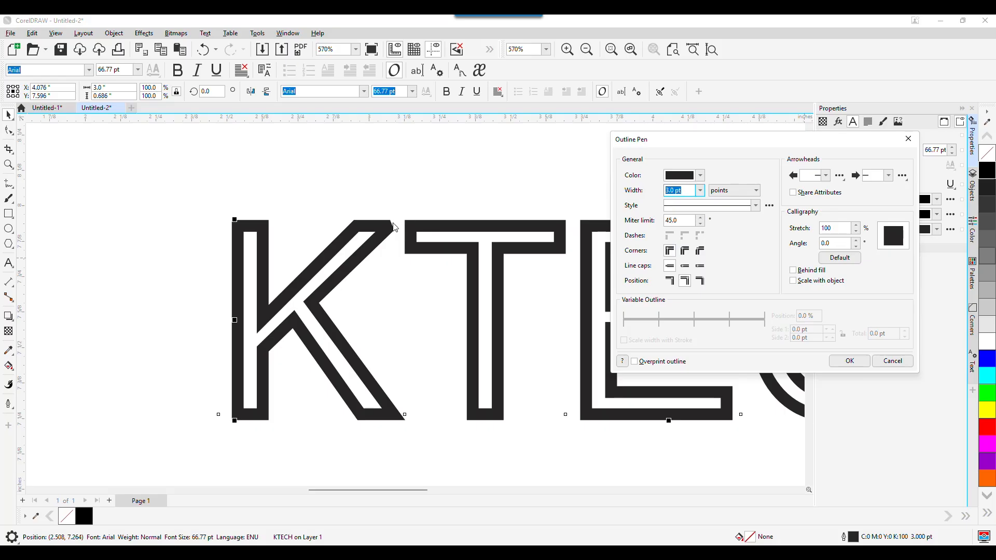
click(684, 250)
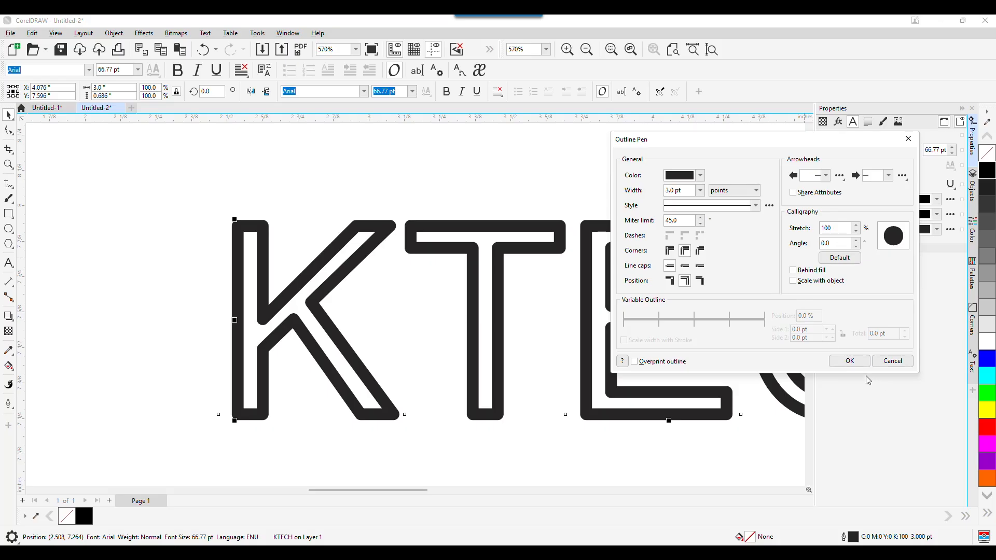
click(849, 361)
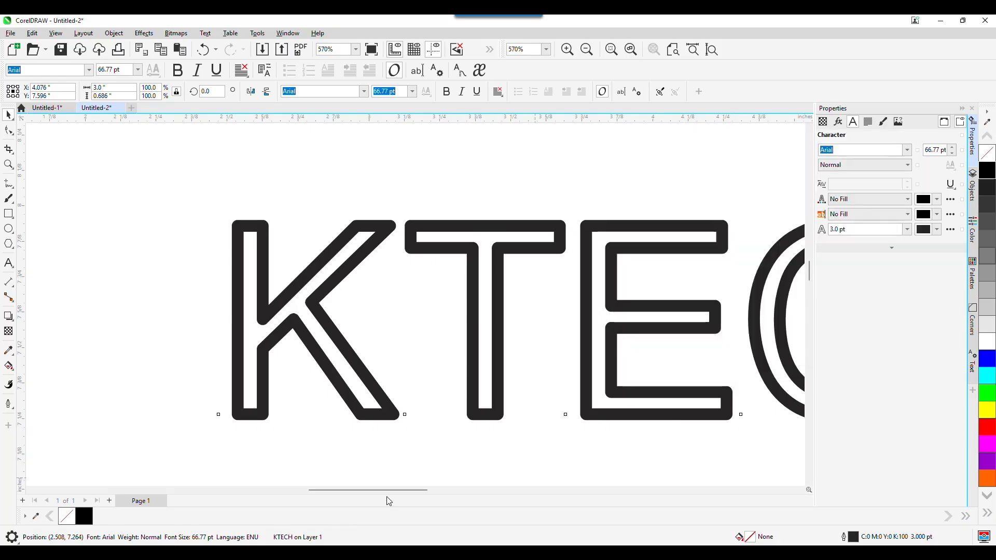
Step: Zoom out to the whole word, reselect the KTECH text and show the Objects list
drag(363, 494, 408, 487)
scroll(350, 328, down, 2)
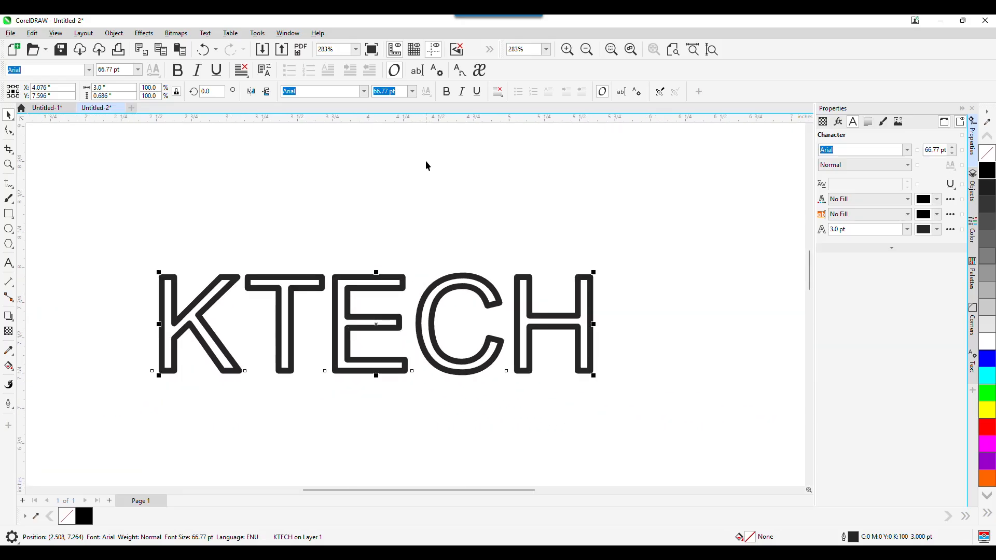
click(385, 196)
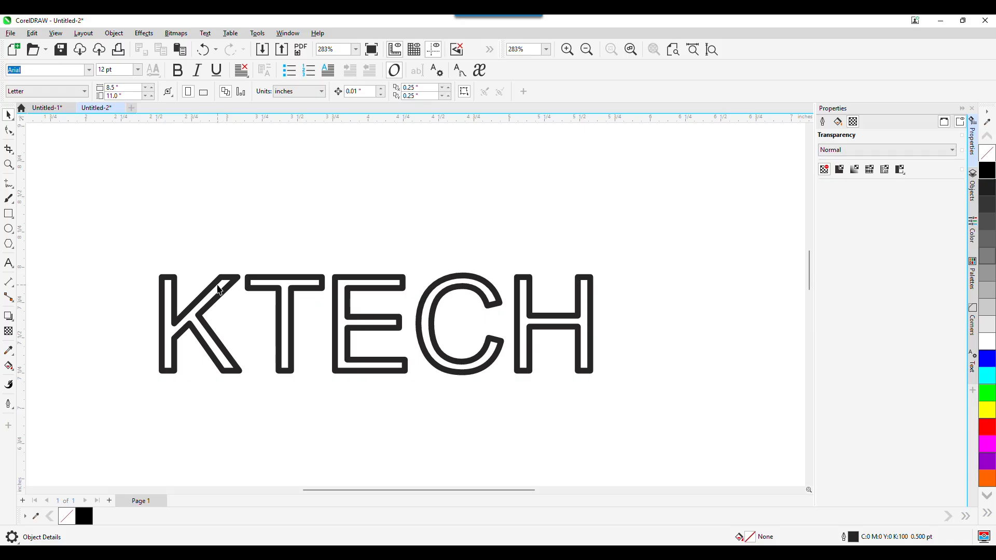
click(365, 305)
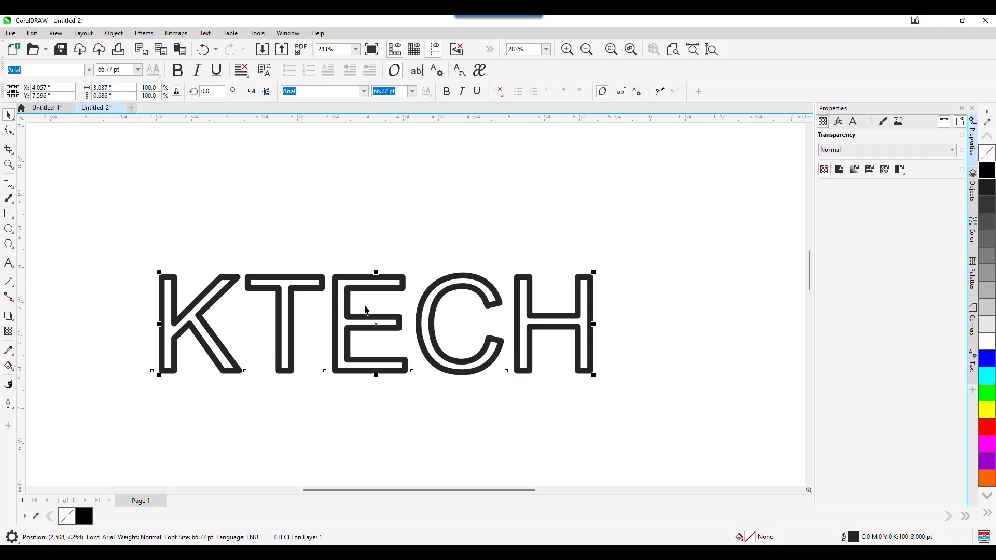
click(966, 183)
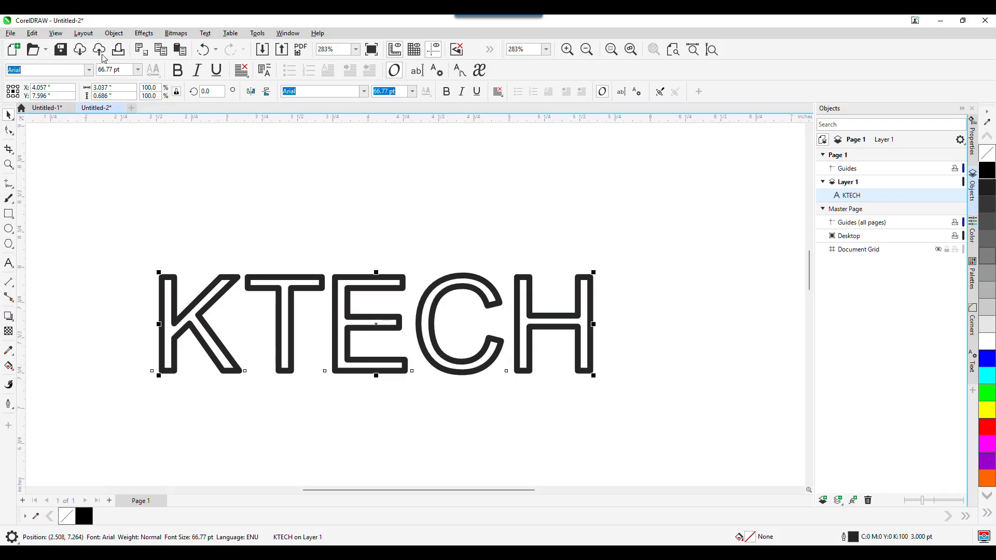
Step: Break the KTECH text apart into separate letter objects
click(84, 33)
mouse_move(119, 32)
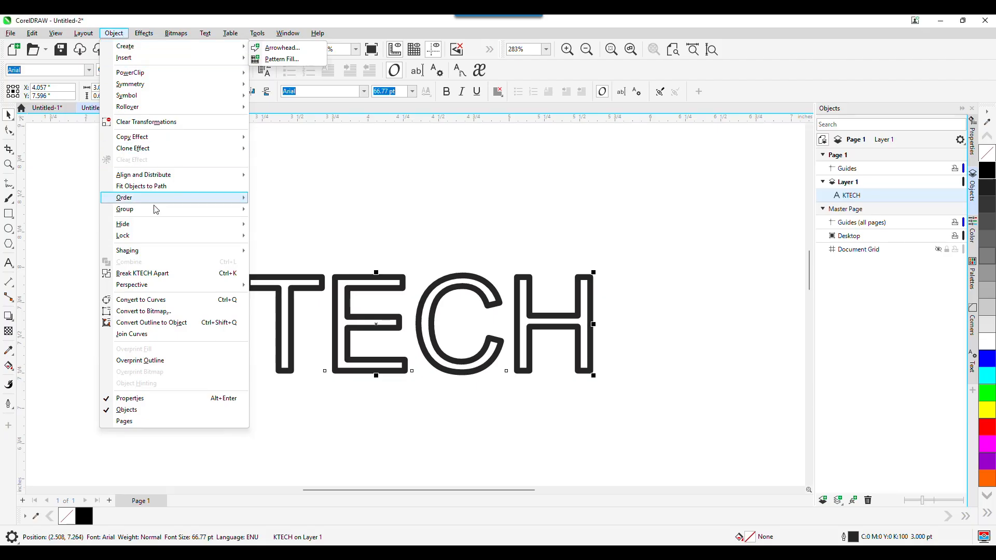
click(147, 279)
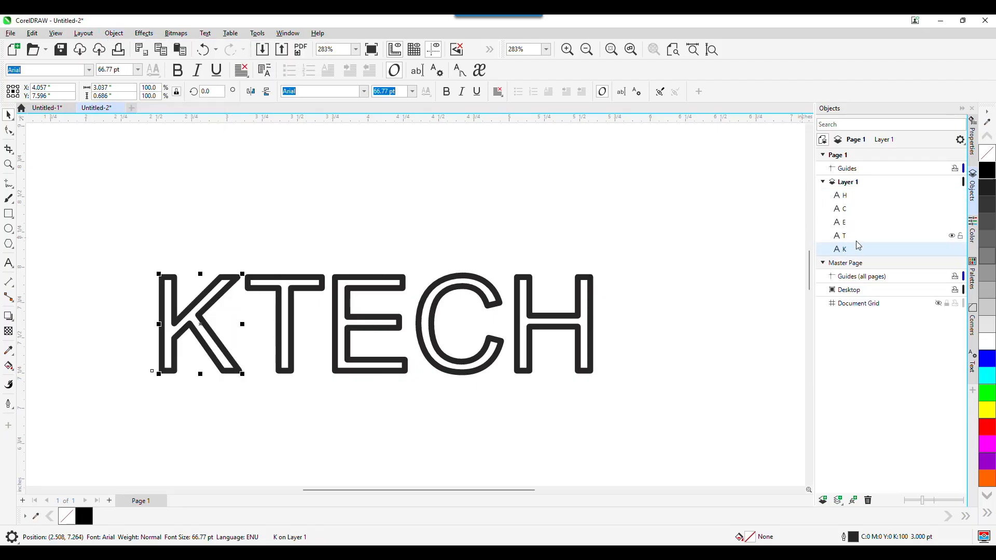
Step: Check the H, C, E, T and K objects in the list, then marquee-select all five
click(845, 196)
click(846, 211)
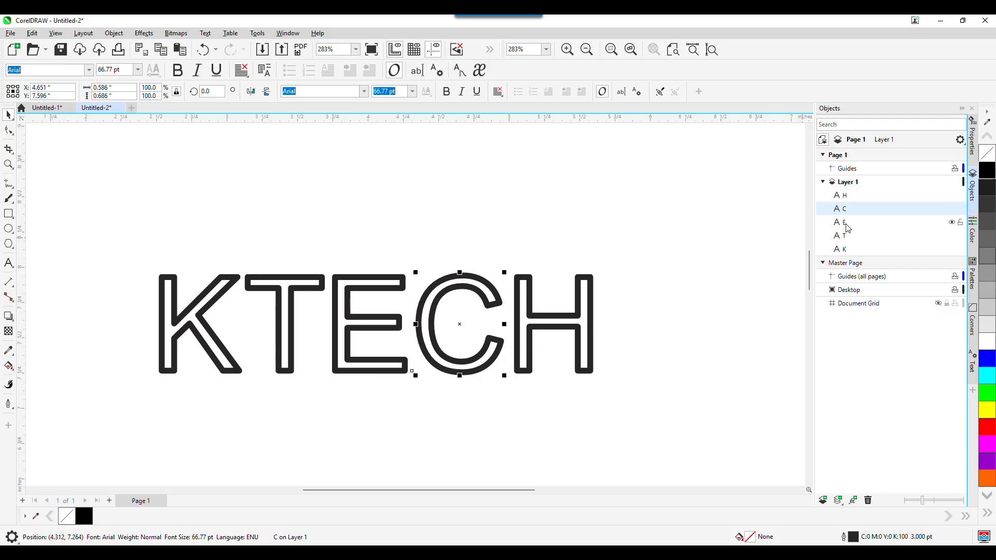
click(846, 223)
click(847, 237)
click(846, 251)
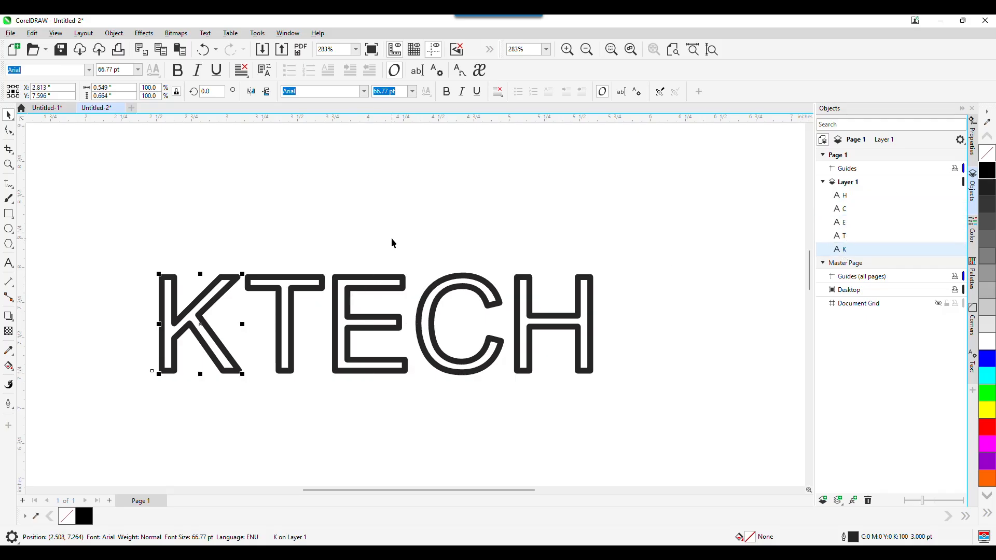
click(847, 198)
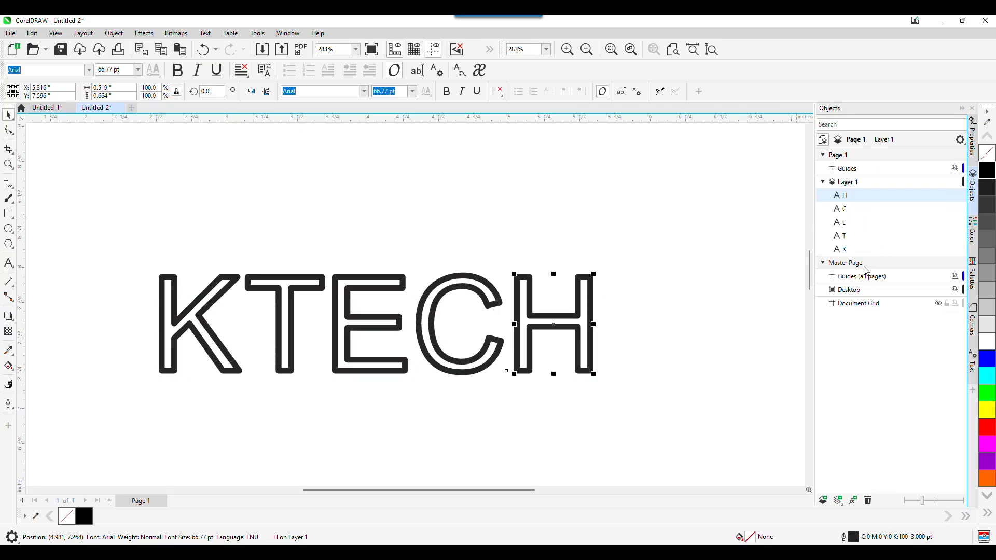
click(171, 240)
drag(118, 245, 623, 392)
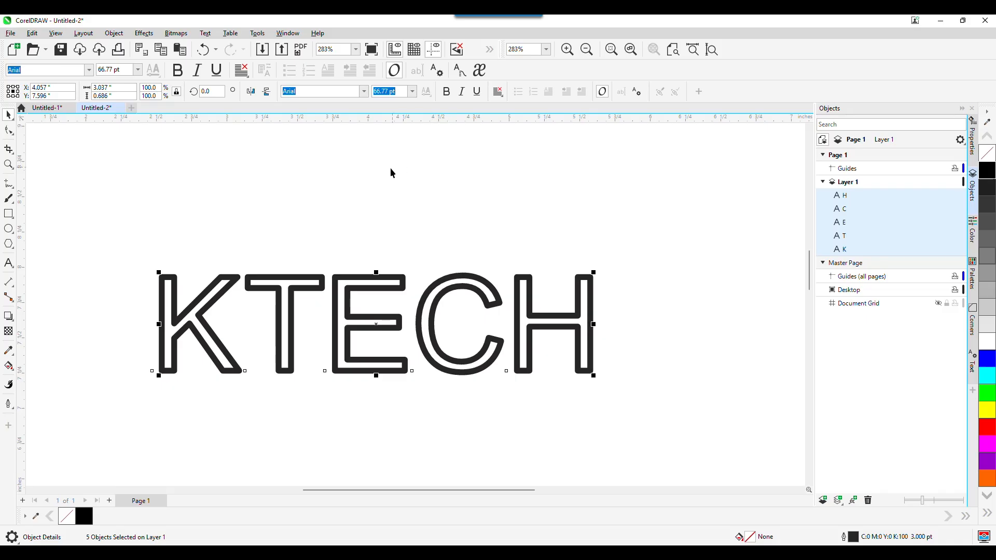
Step: Convert the five letters to curves and turn their outlines into filled objects
click(114, 33)
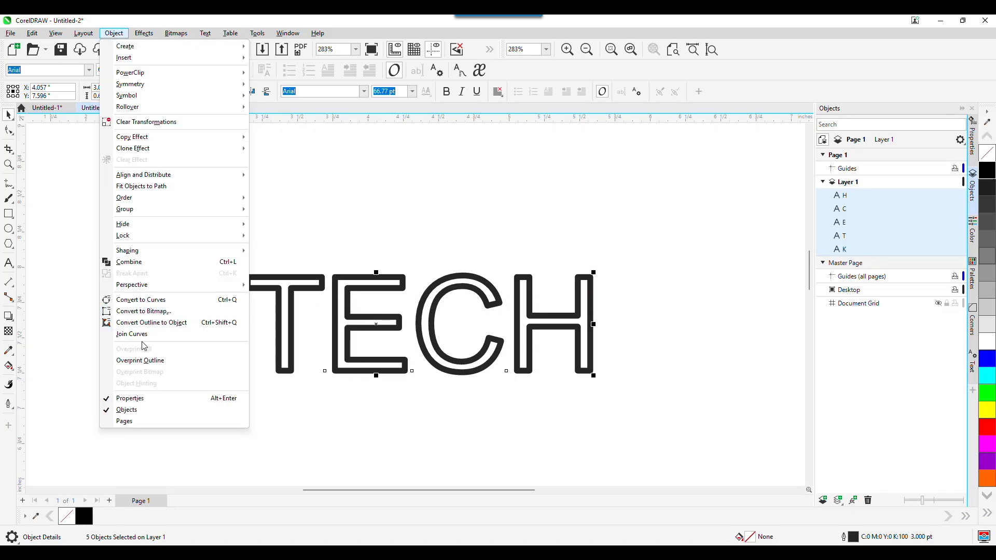
click(152, 302)
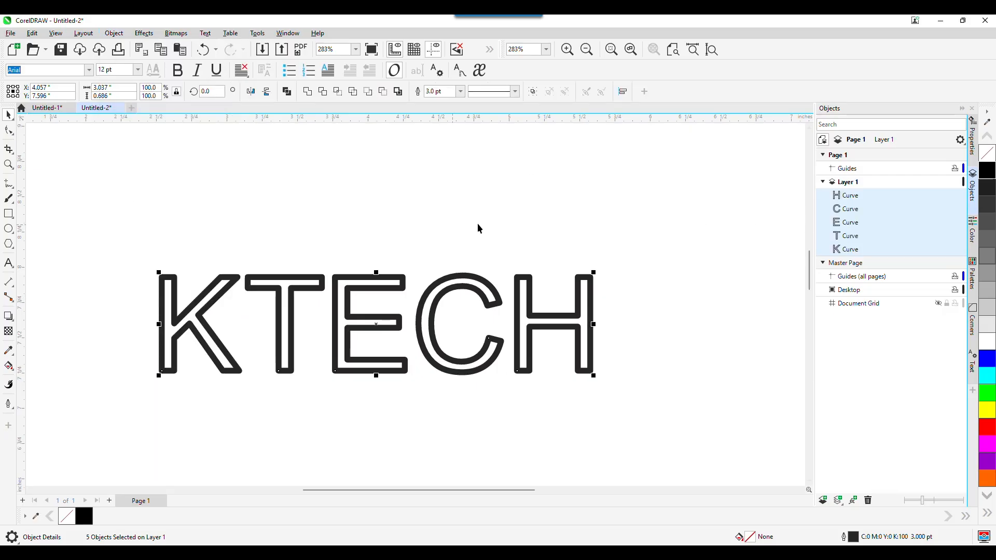
click(115, 34)
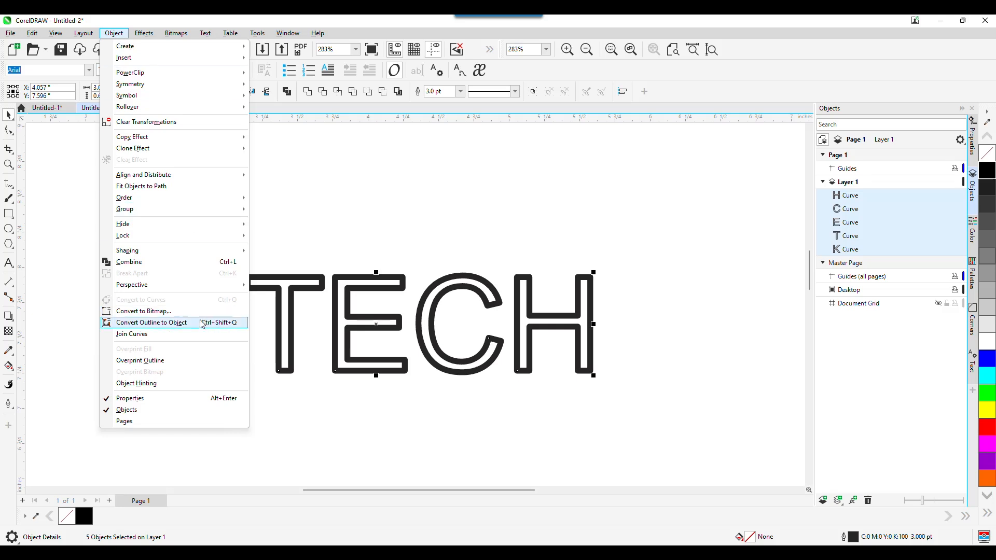
click(189, 324)
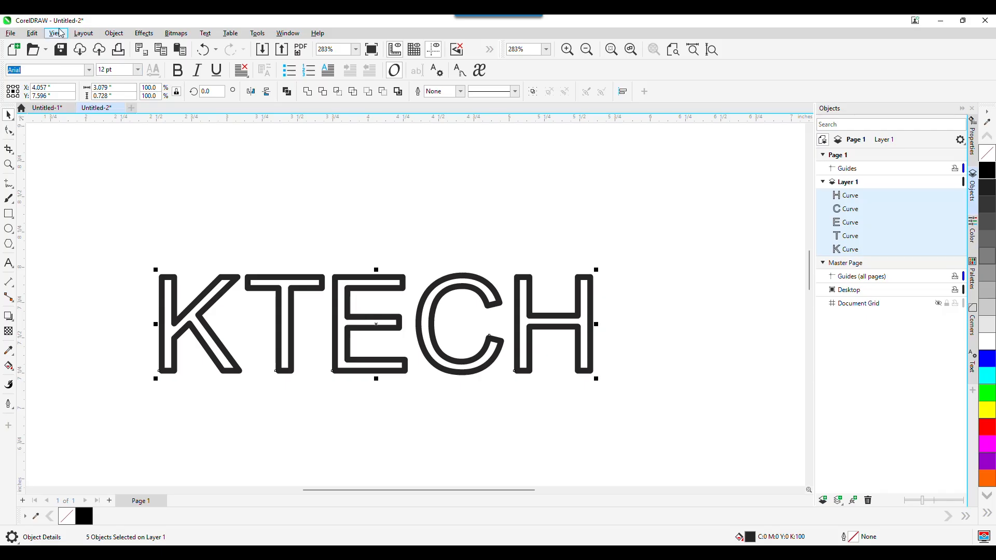
Step: Copy the five KTECH letter curves and switch to DesignShop Professional
click(30, 35)
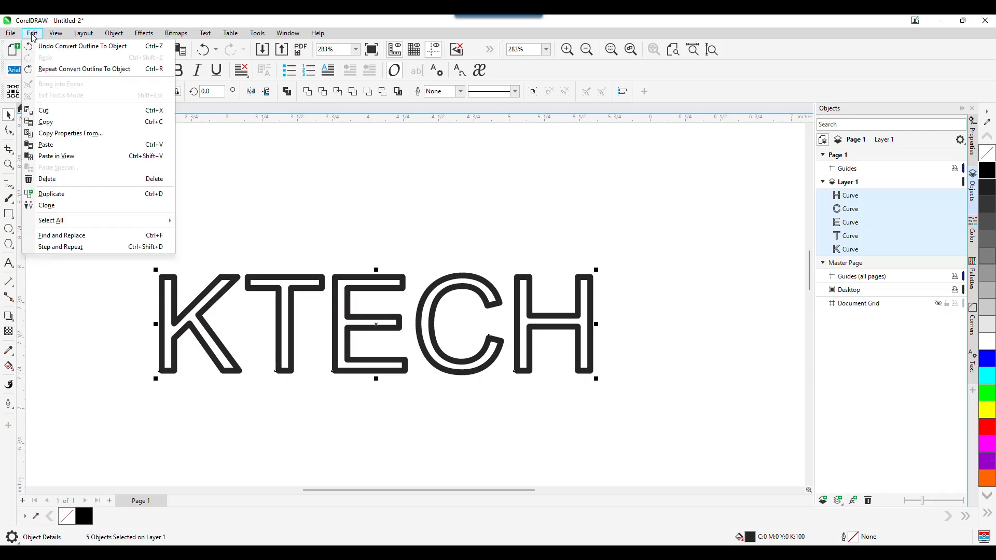
click(56, 123)
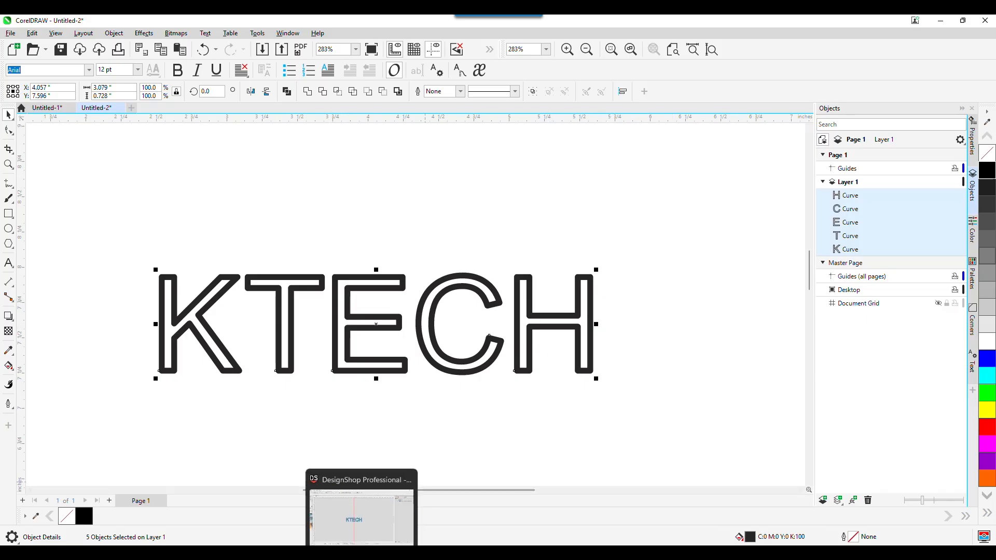
click(419, 553)
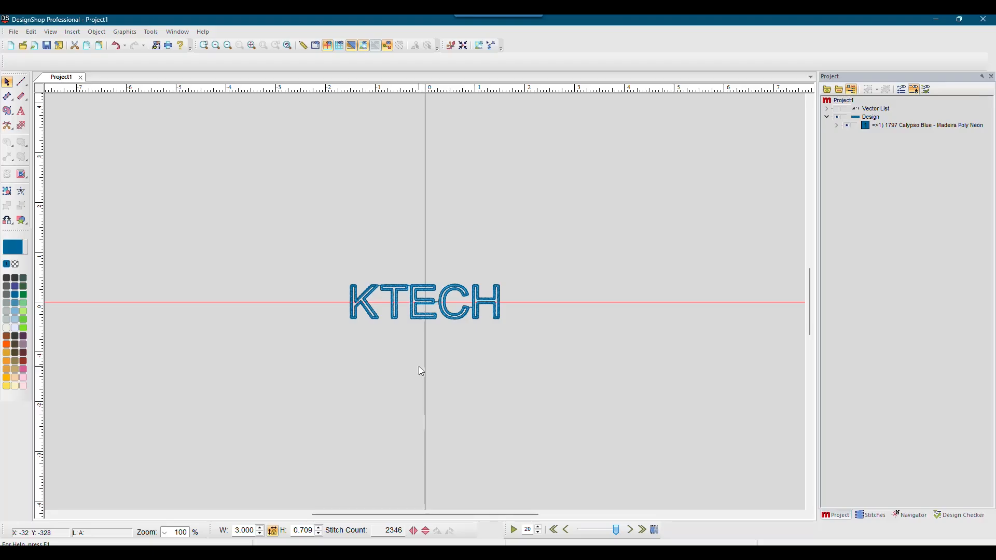
Step: Create new Project3 and paste the KTECH outline vectors (3.083 by 0.728)
click(14, 32)
click(15, 44)
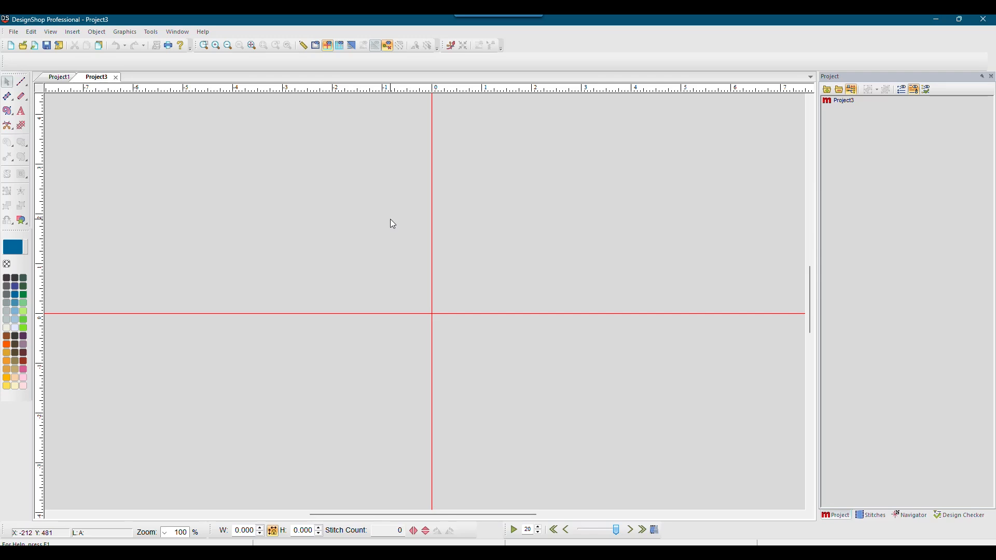
key(ctrl+v)
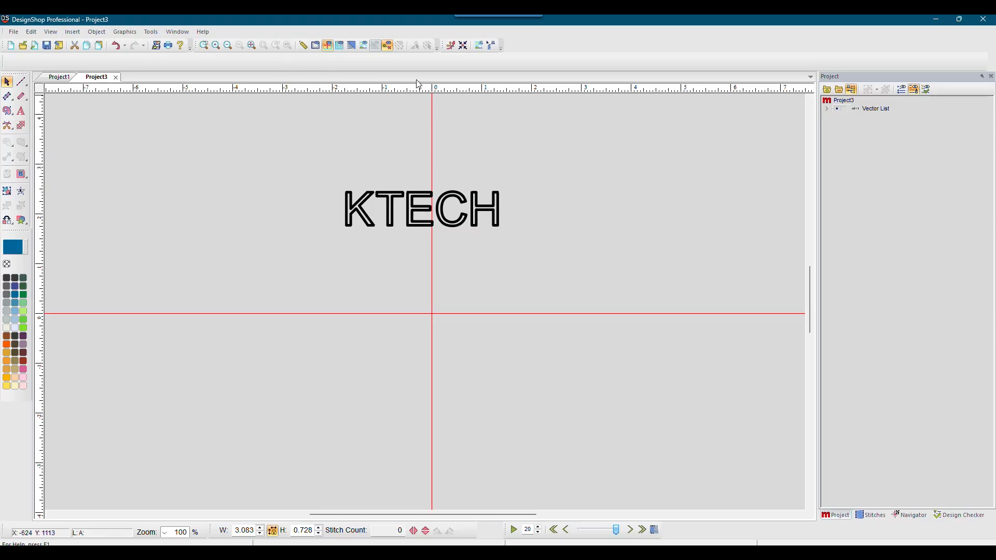
Step: Centre the KTECH outlines on the origin crosshair, zoom in to inspect the K, then zoom back out
click(462, 46)
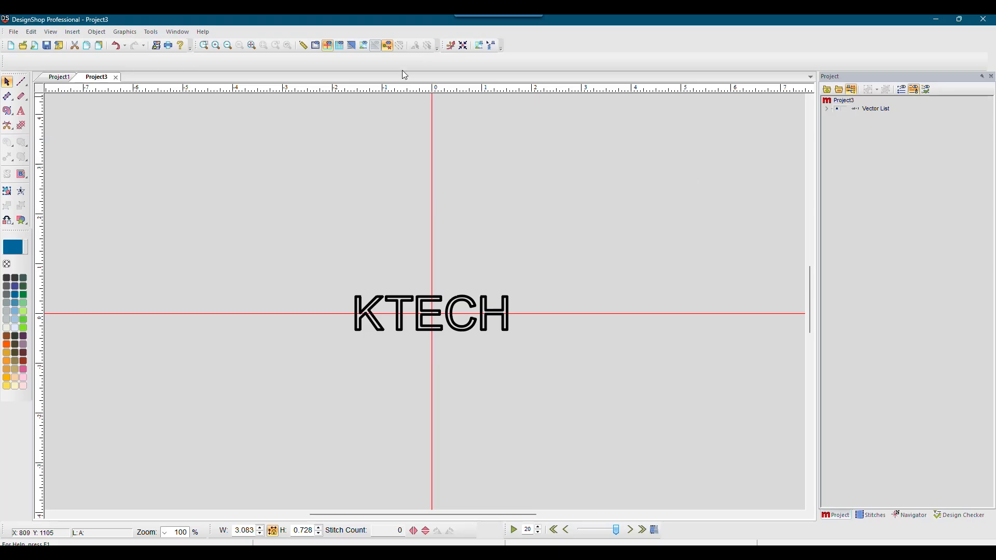
click(204, 46)
drag(333, 288, 467, 347)
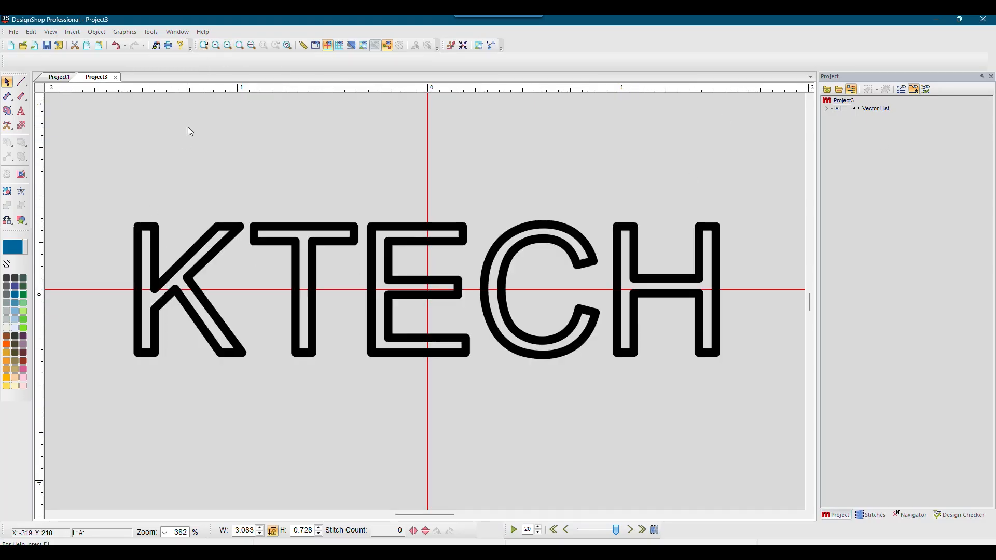
click(203, 46)
drag(107, 211, 198, 241)
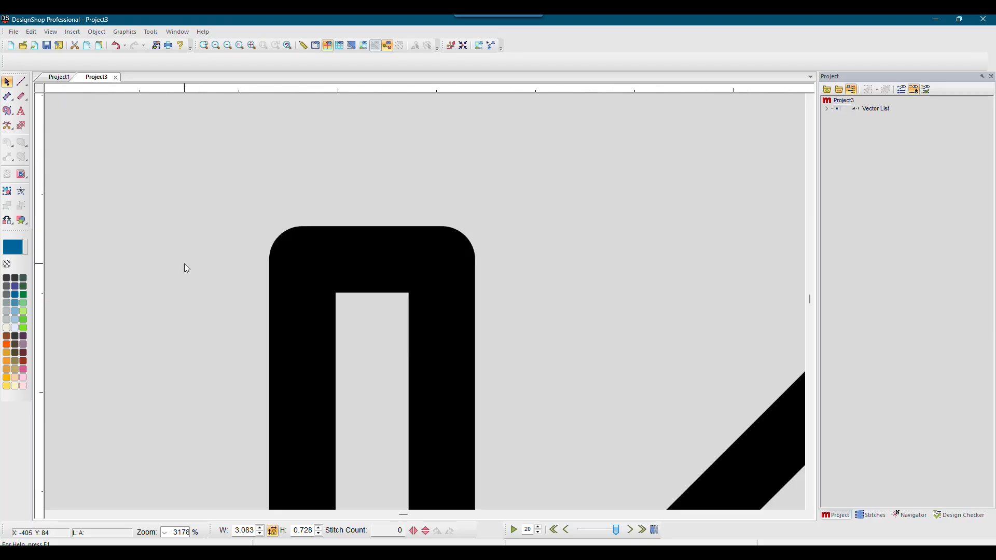
click(241, 47)
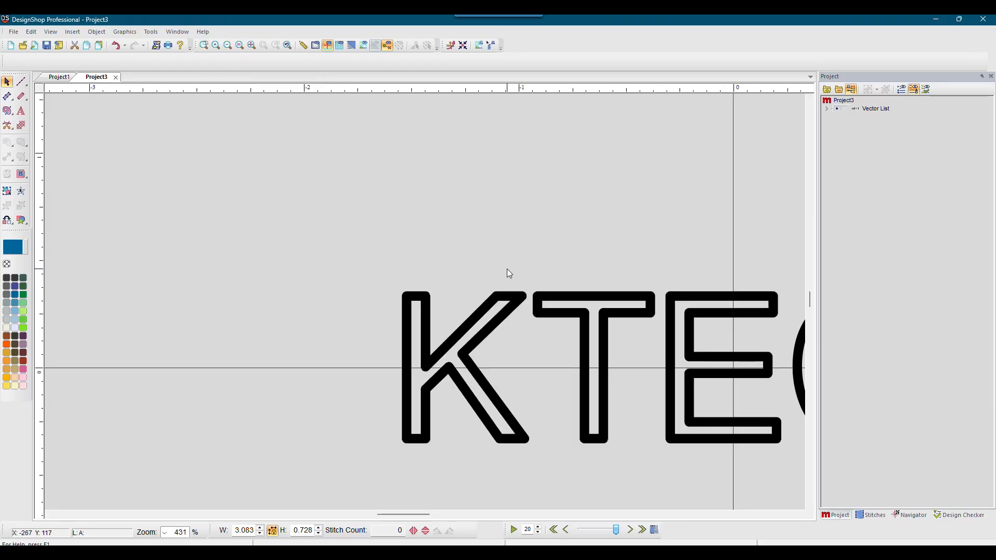
scroll(510, 273, down, 2)
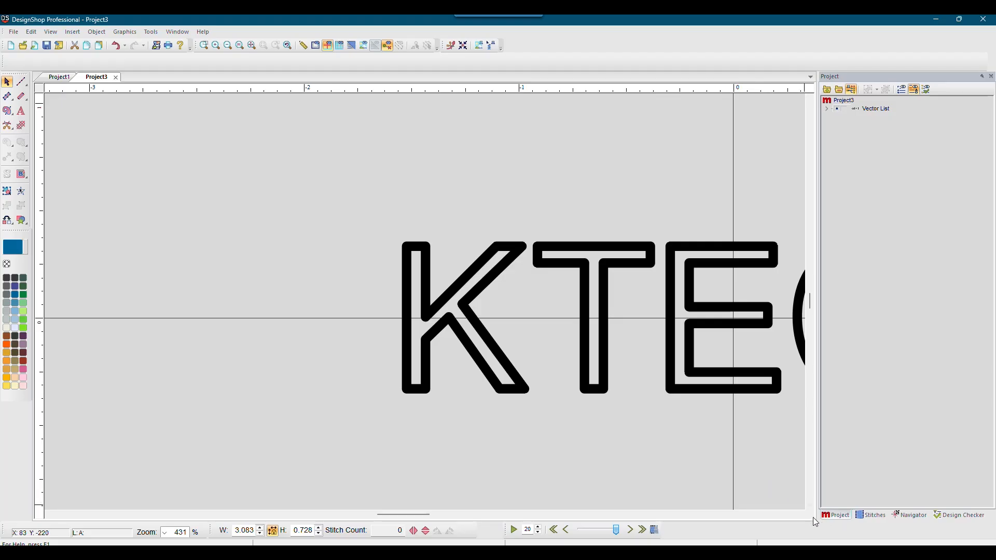
Step: Select all five KTECH Vector Fill letters in the Vector List and convert them to satin stitches
click(827, 108)
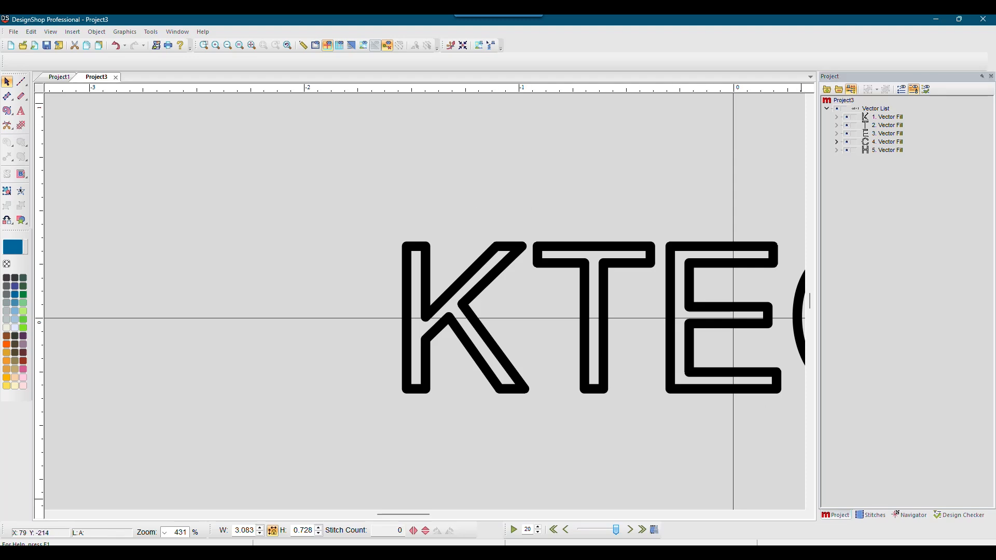
click(804, 516)
click(804, 516)
click(804, 515)
click(804, 516)
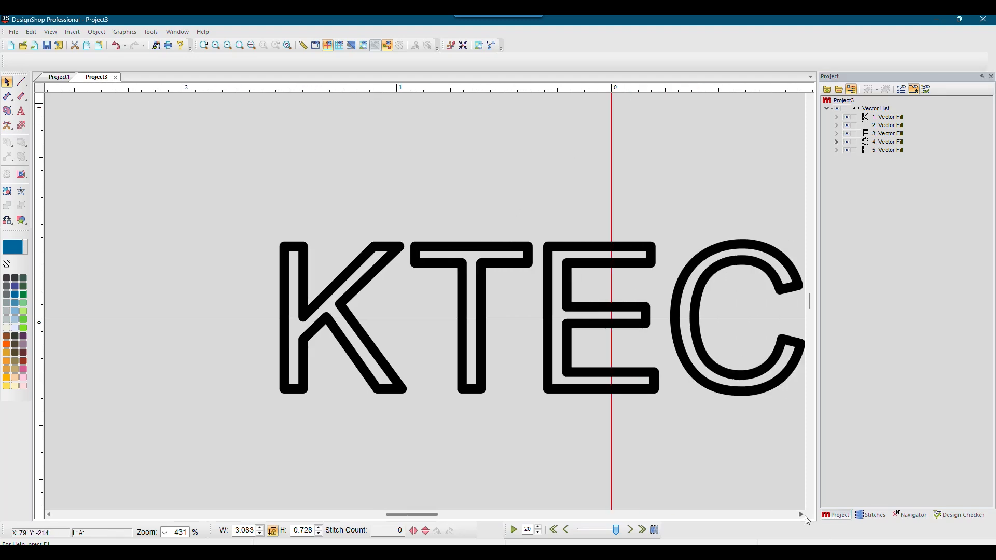
click(804, 515)
click(804, 515)
click(803, 516)
click(803, 516)
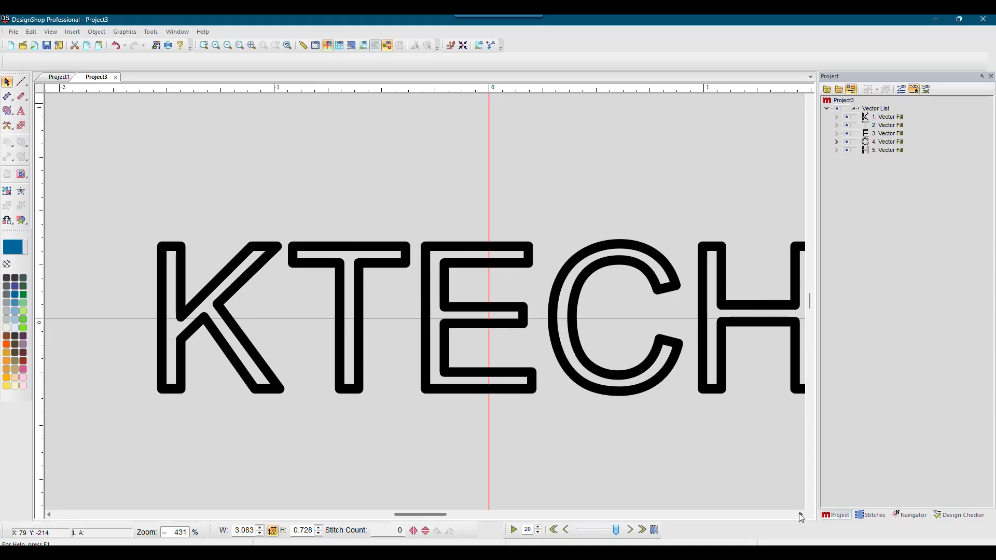
click(799, 513)
click(872, 110)
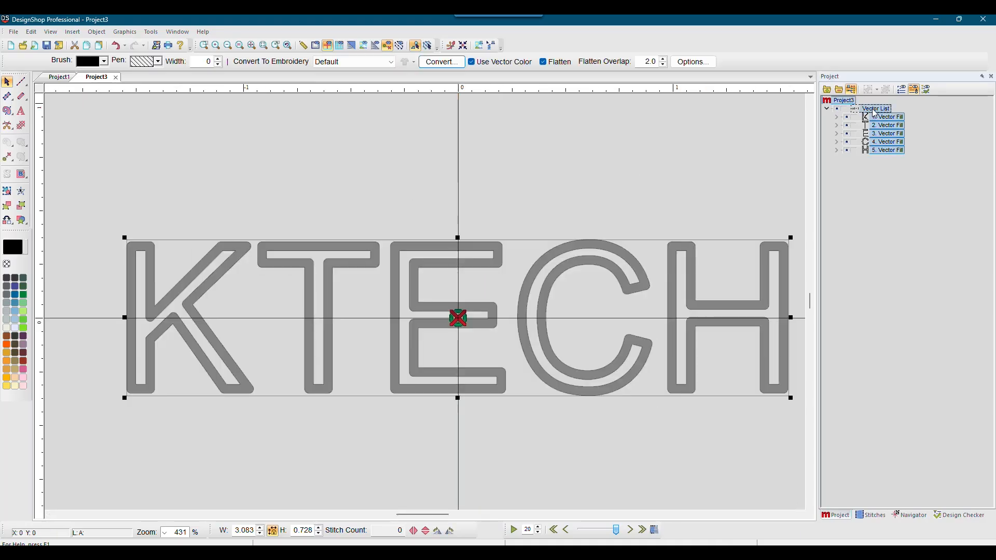
click(442, 62)
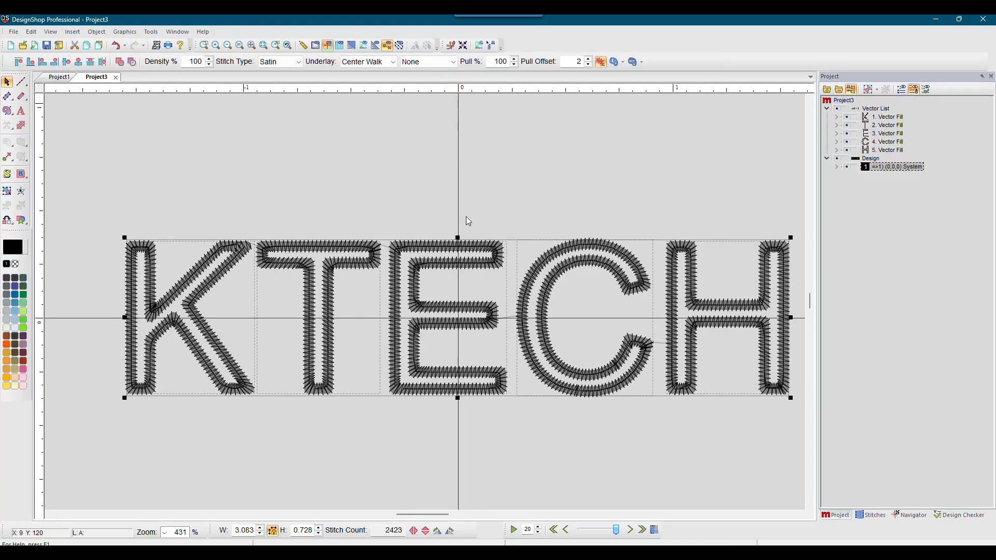
Step: Hide the vector graphics, show stitches in 3D, apply 1797 Calypso Blue thread, and view at 100%
click(839, 110)
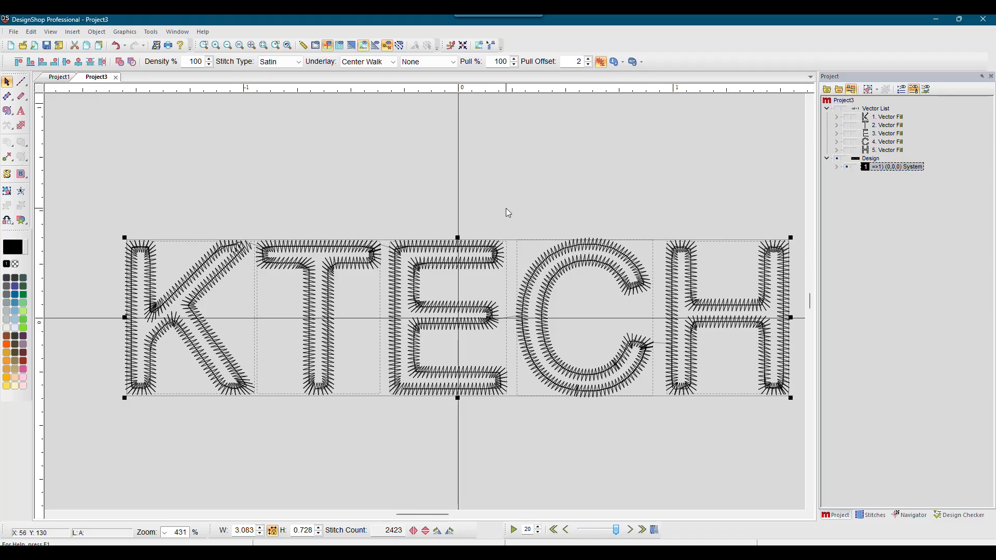
click(353, 47)
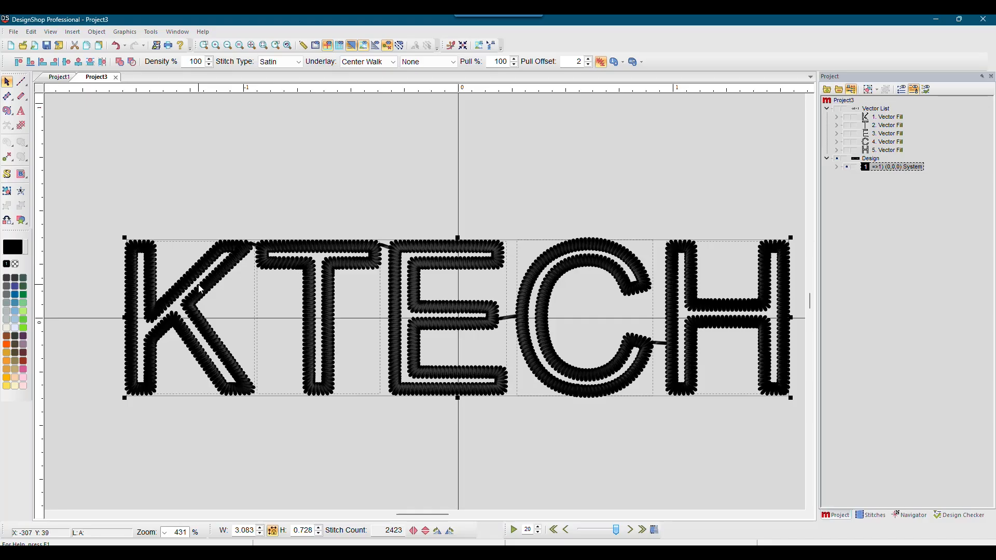
click(7, 296)
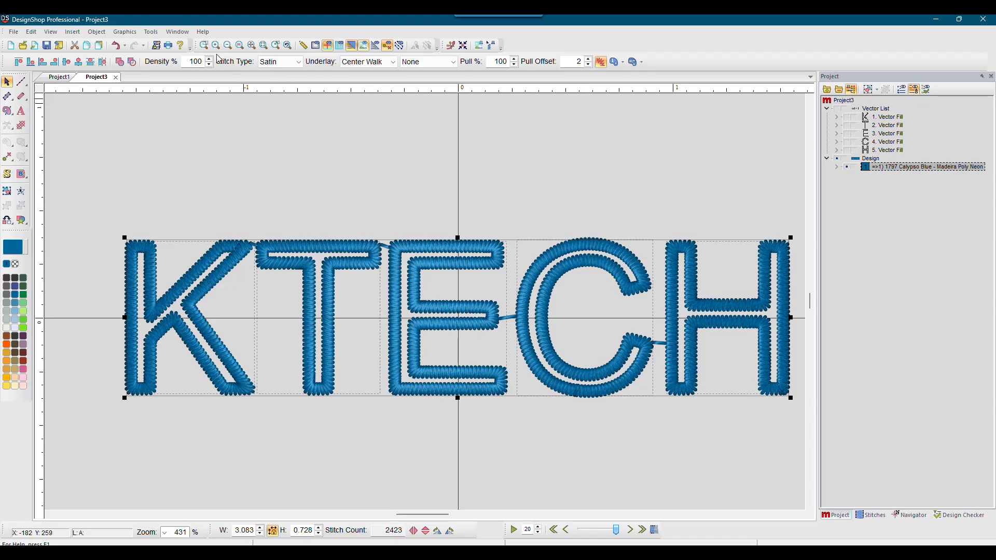
click(239, 45)
click(365, 270)
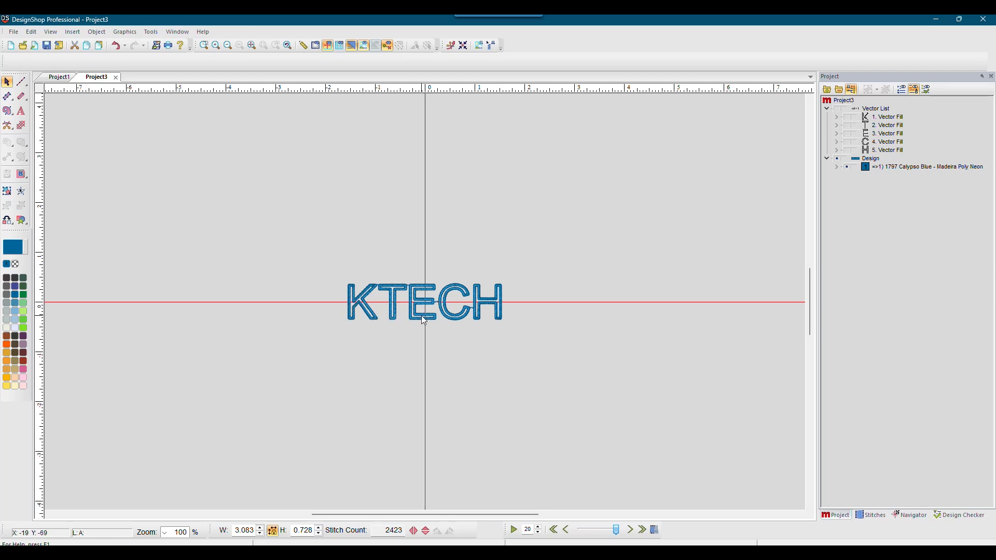
Step: Zoom into the KTECH embroidery and move the K's exit point to its bottom-left corner
click(204, 45)
drag(306, 271, 596, 343)
click(213, 314)
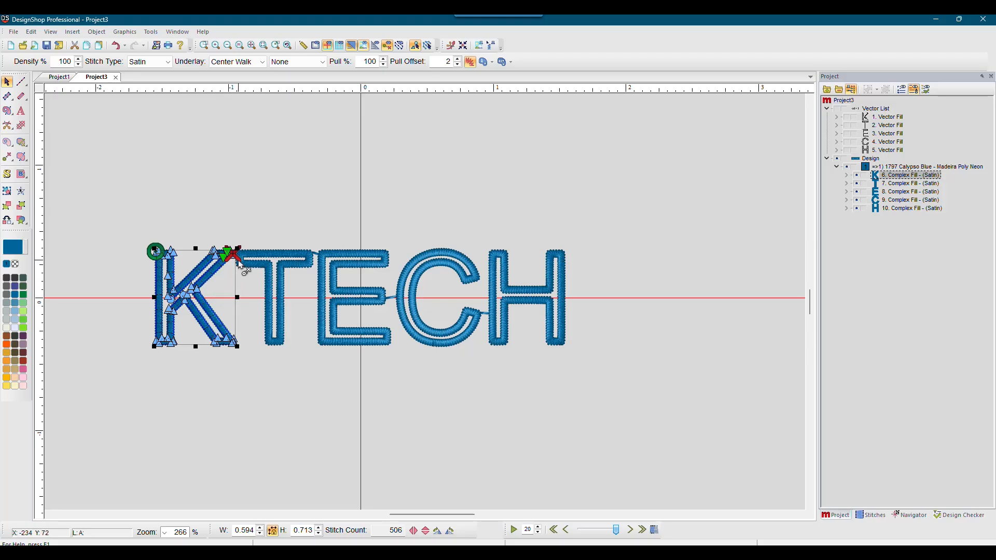
mouse_move(234, 255)
mouse_down()
mouse_move(240, 282)
mouse_move(220, 352)
mouse_move(166, 349)
mouse_up()
Step: Move the T, E and C exit points to their bottoms, then select the H and deselect all
click(883, 186)
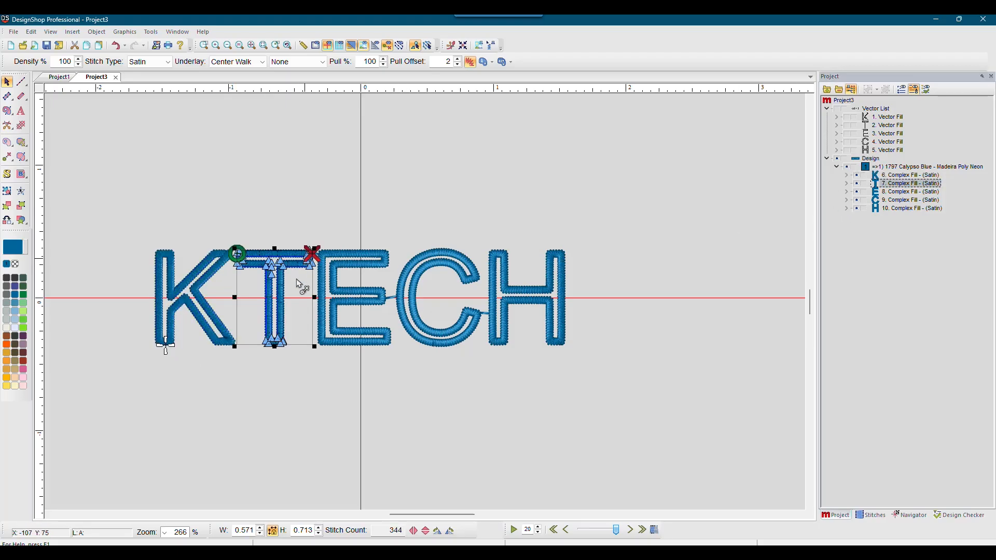
drag(297, 284, 270, 344)
click(907, 192)
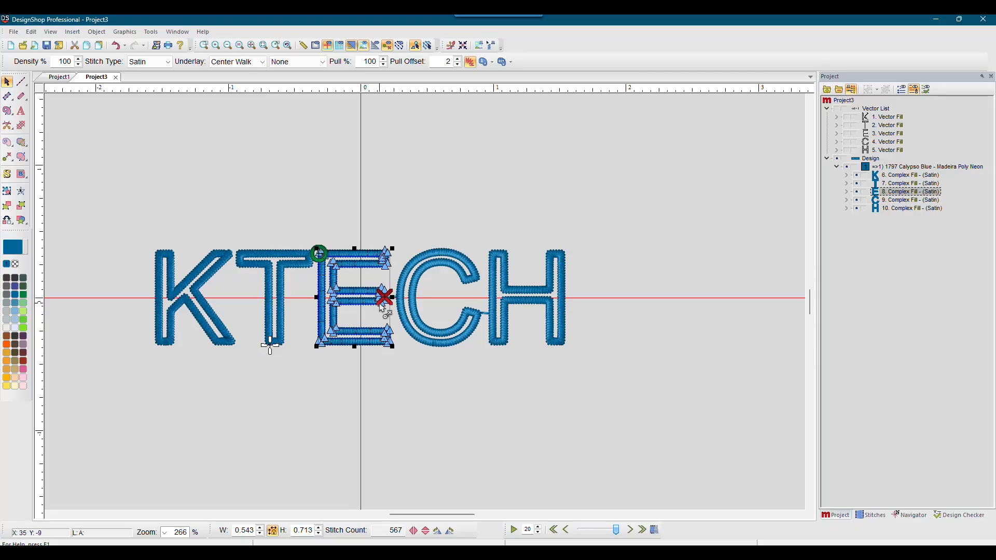
drag(378, 304, 311, 353)
click(907, 200)
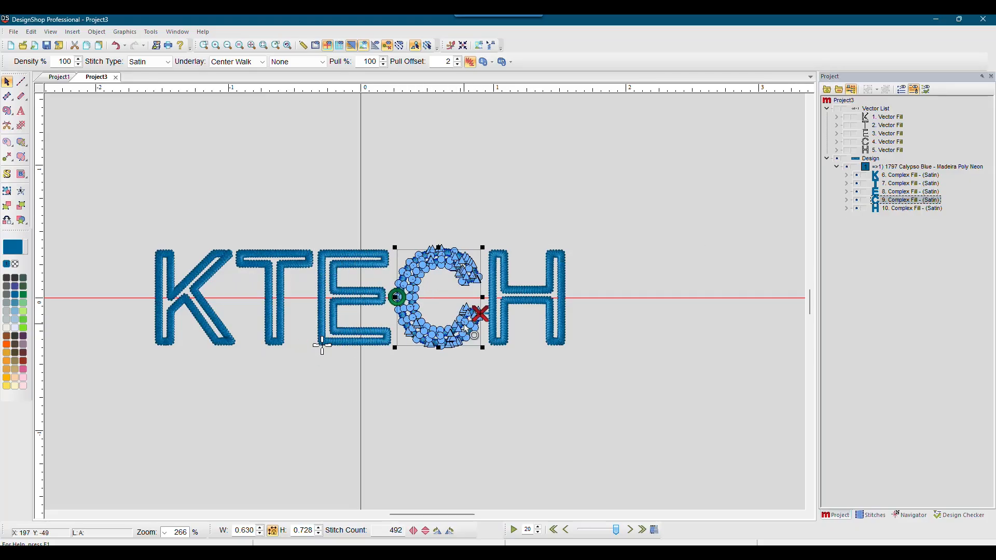
mouse_move(482, 317)
mouse_down()
mouse_move(470, 351)
mouse_move(441, 348)
mouse_up()
click(892, 208)
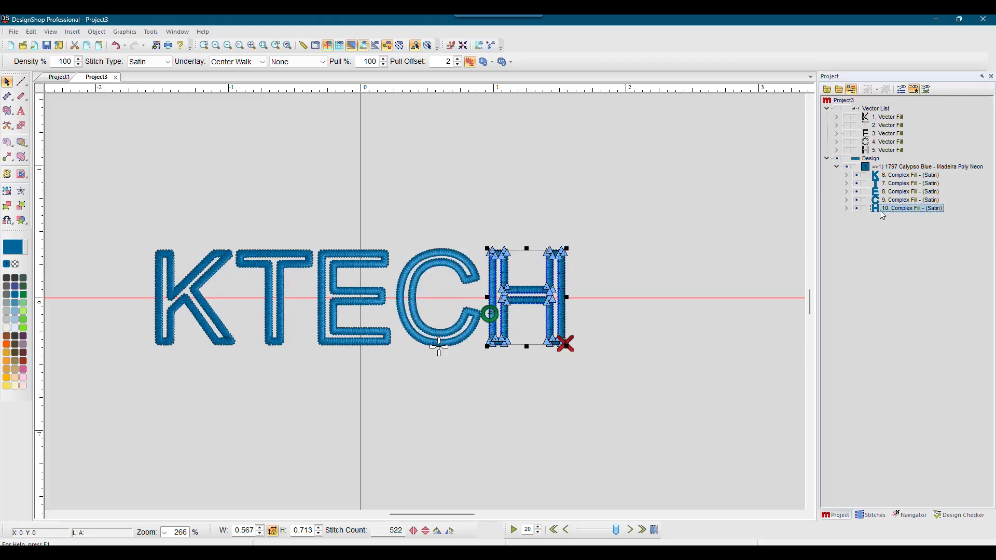
click(358, 146)
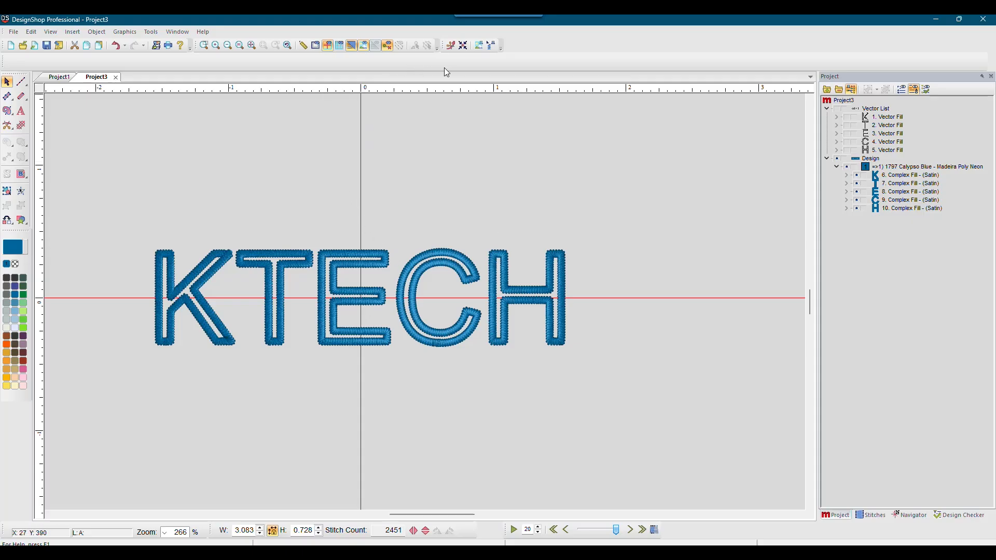
Step: Set satin density to 90 with Use Fill 0 for all five KTECH letters and apply
key(1)
click(895, 166)
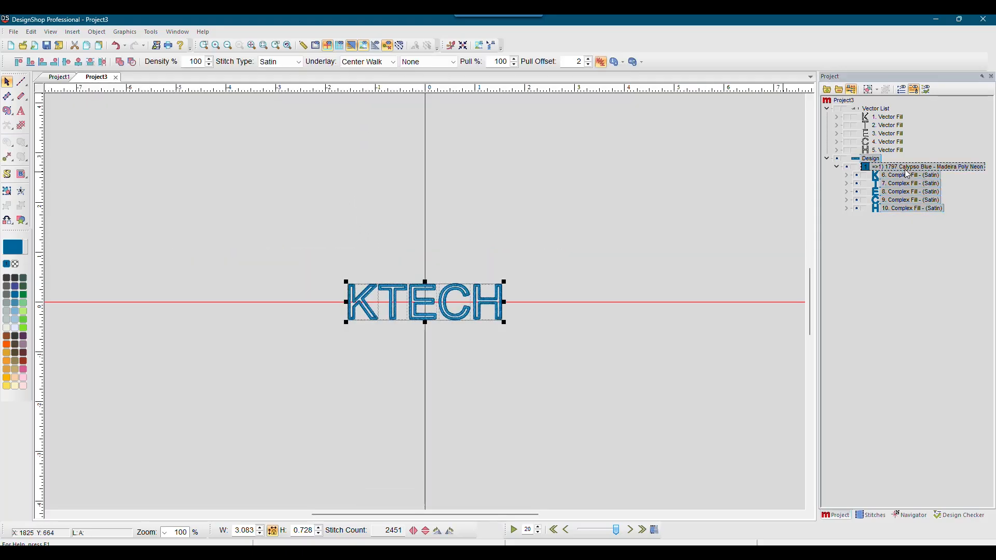
double_click(908, 169)
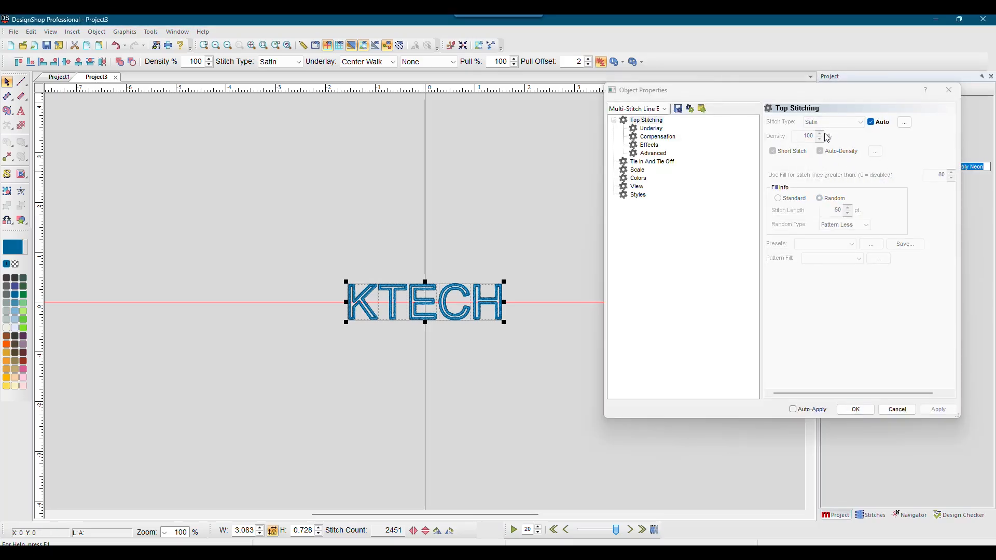
click(871, 123)
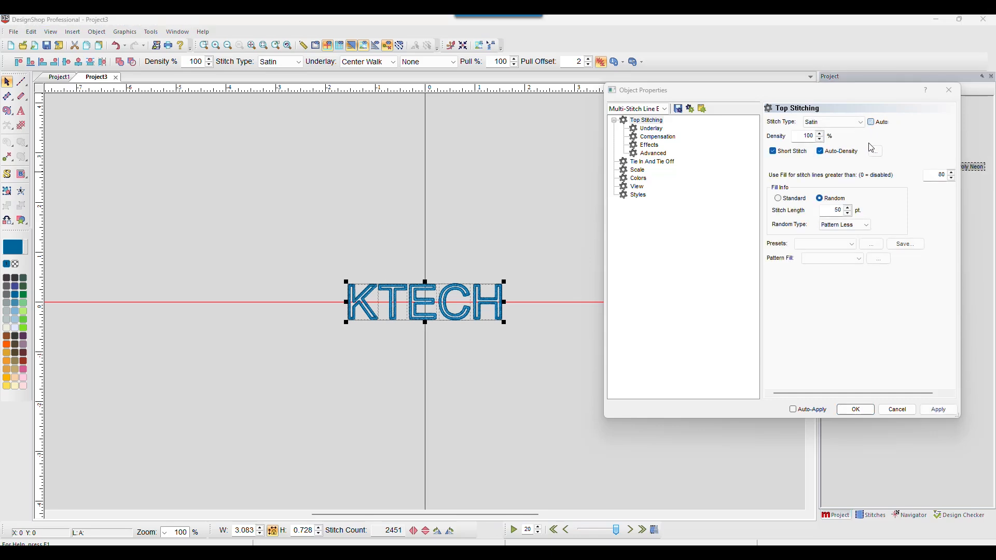
click(819, 152)
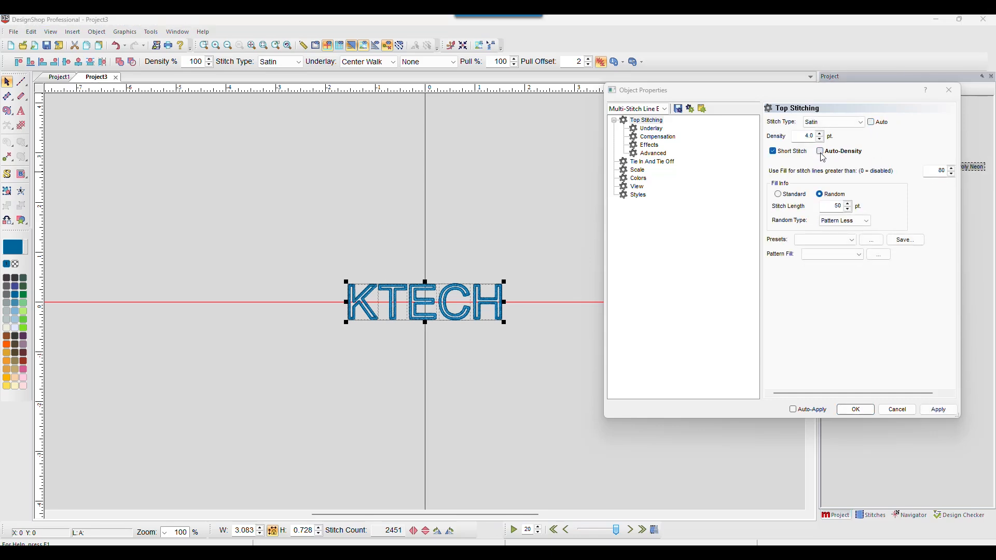
click(821, 152)
click(820, 136)
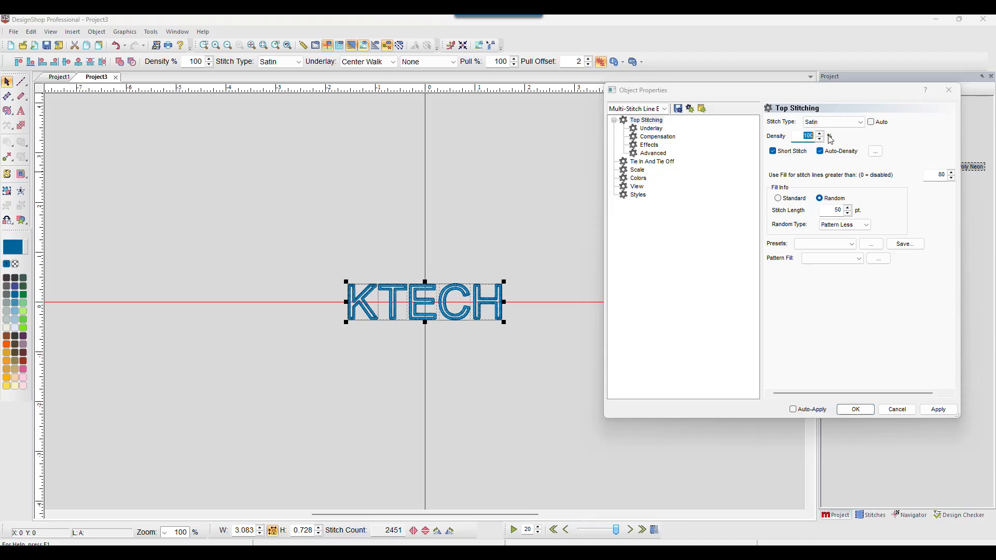
text(90)
click(923, 177)
text(0)
click(939, 410)
Step: Turn off auto underlay, set underlay stitch length to 22 pt with no secondary underlay
click(652, 129)
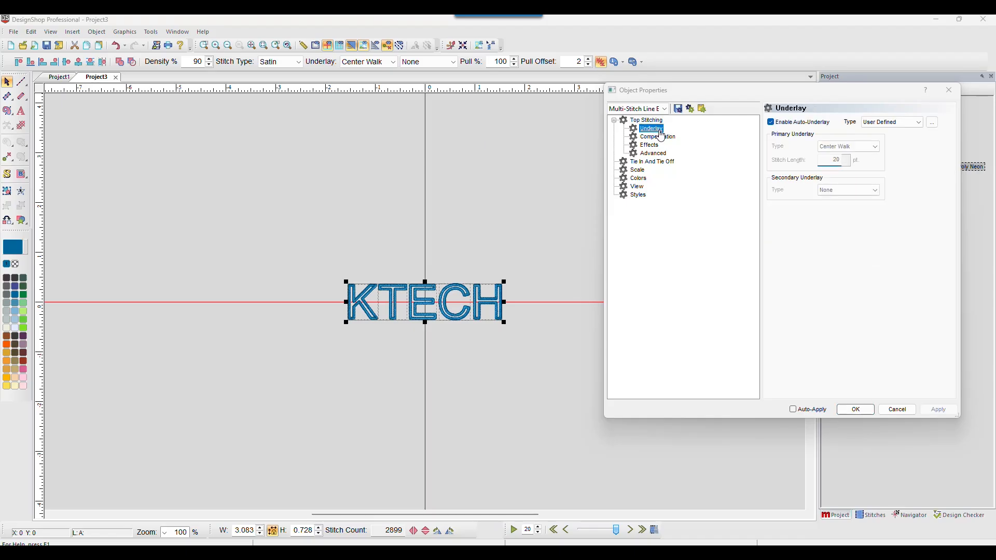
click(770, 122)
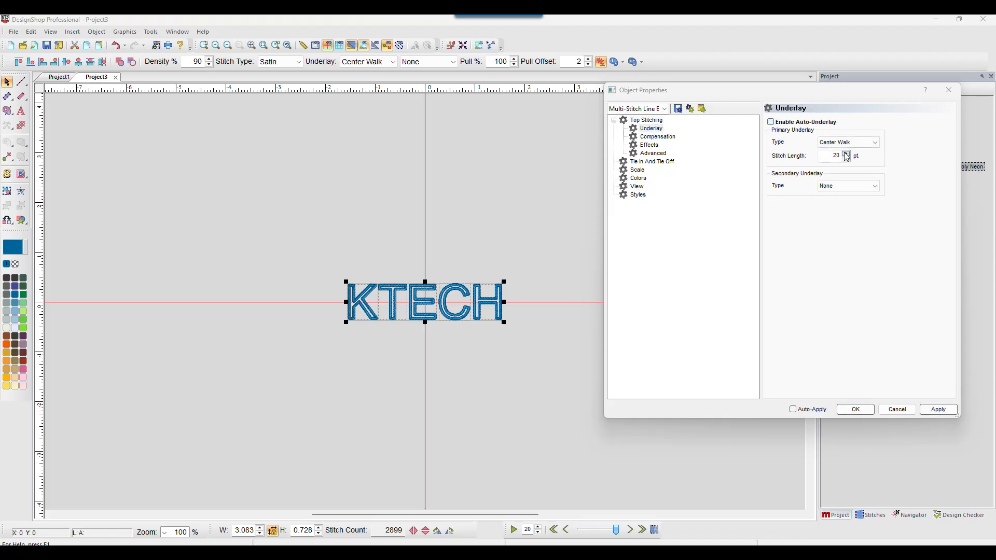
click(847, 154)
click(847, 155)
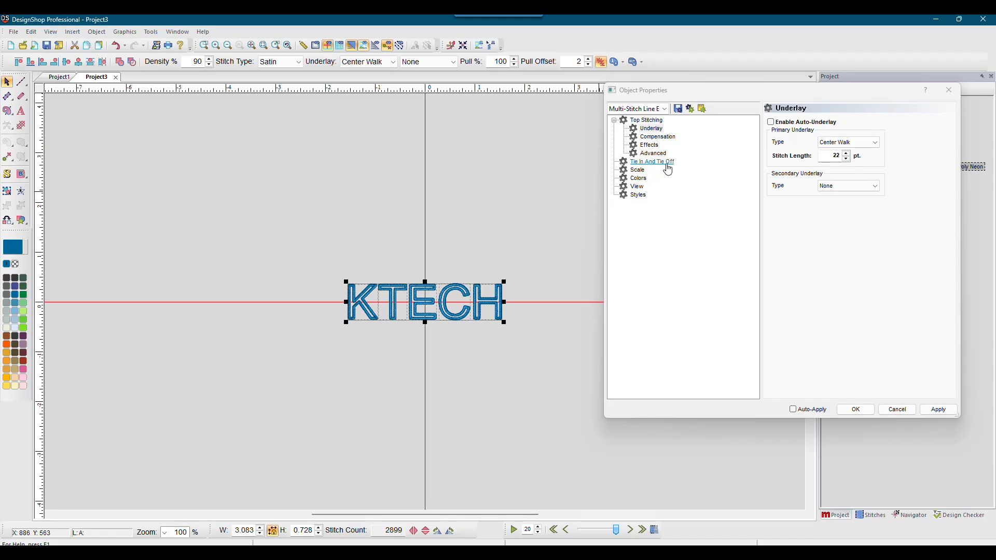
click(841, 188)
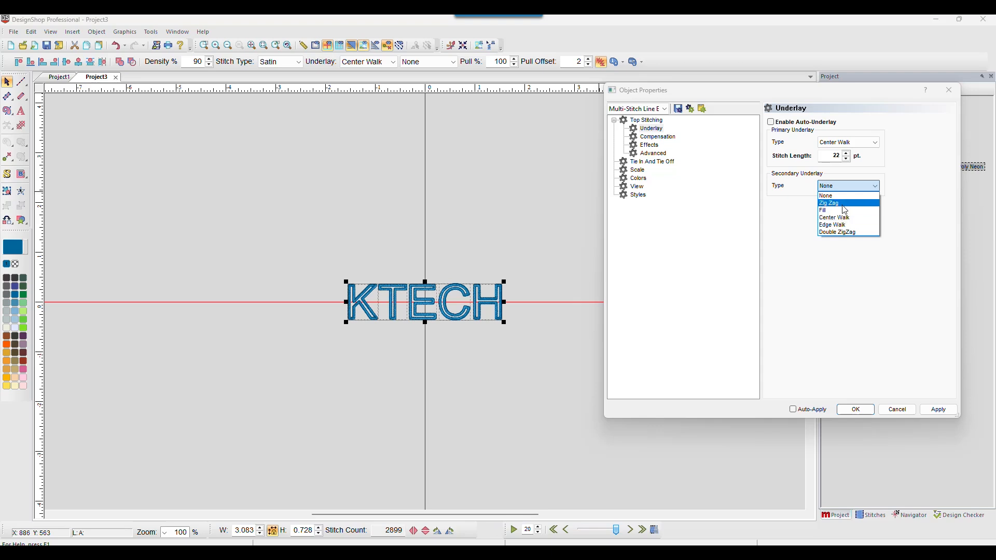
click(781, 199)
click(655, 137)
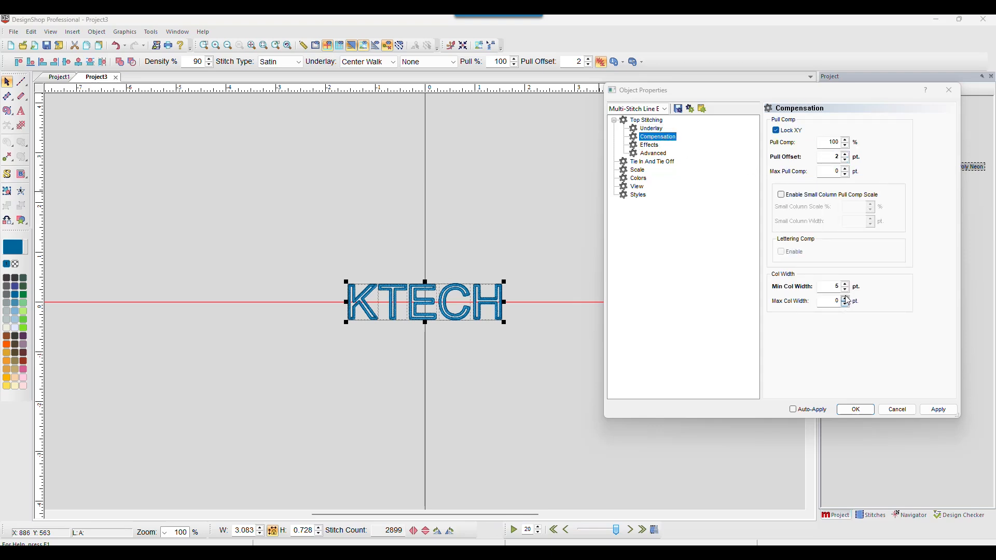
click(898, 410)
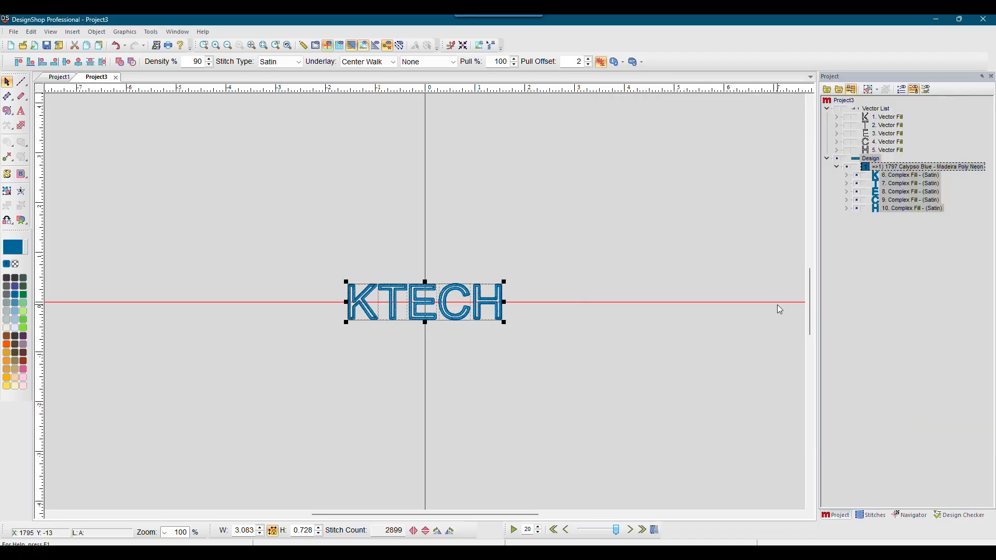
Step: Zoom in on KTECH and set its pull offset compensation to 3 pt in Object Properties
click(204, 46)
drag(311, 256, 566, 353)
right_click(903, 181)
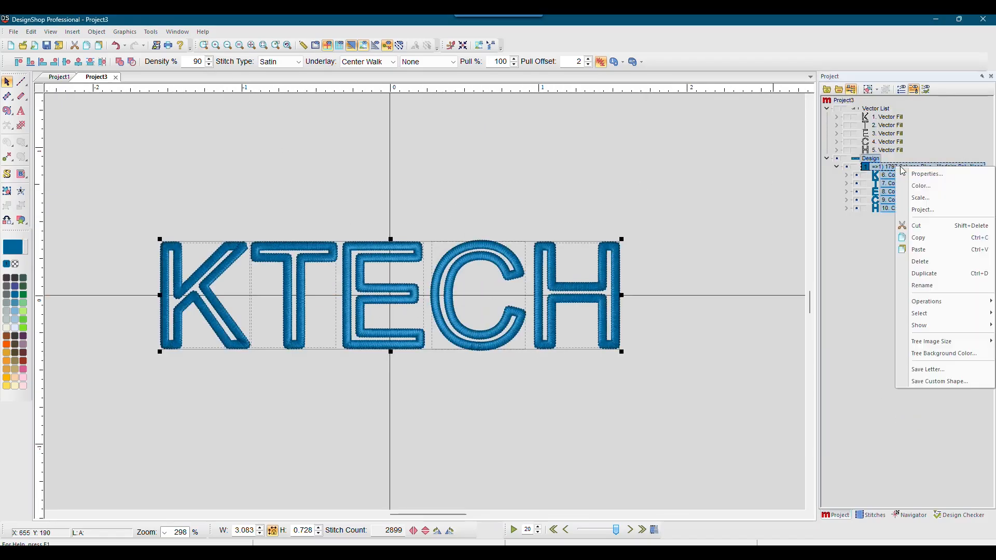
click(919, 187)
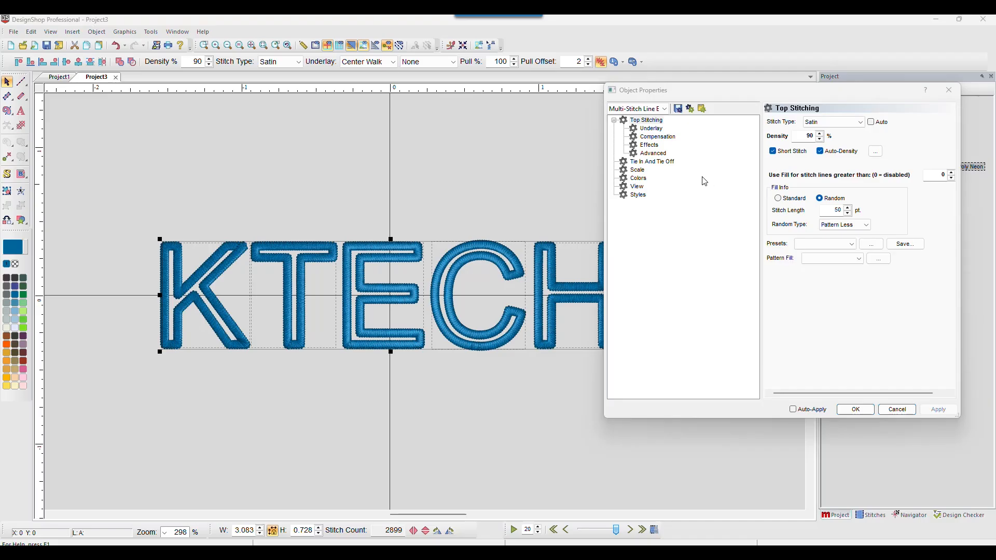
click(657, 137)
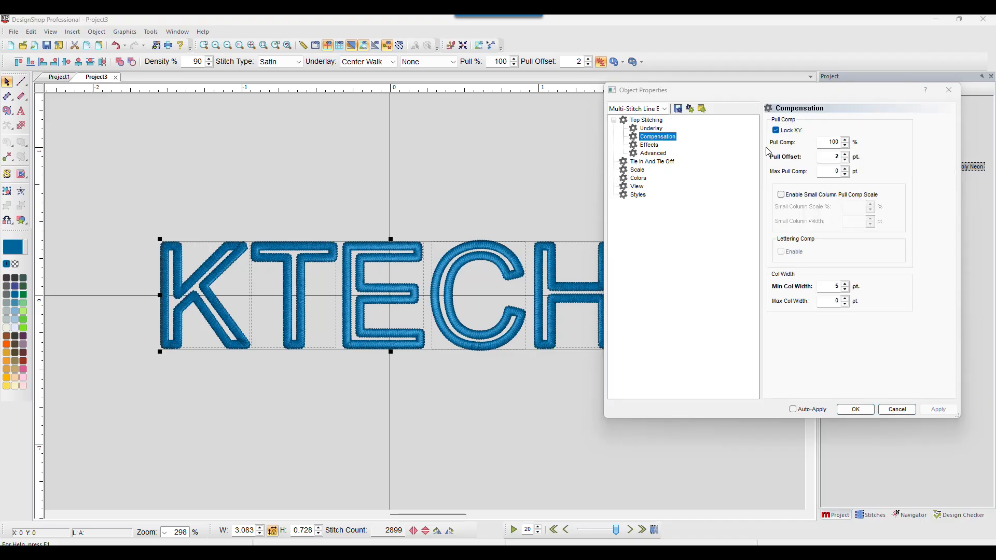
click(845, 154)
click(845, 154)
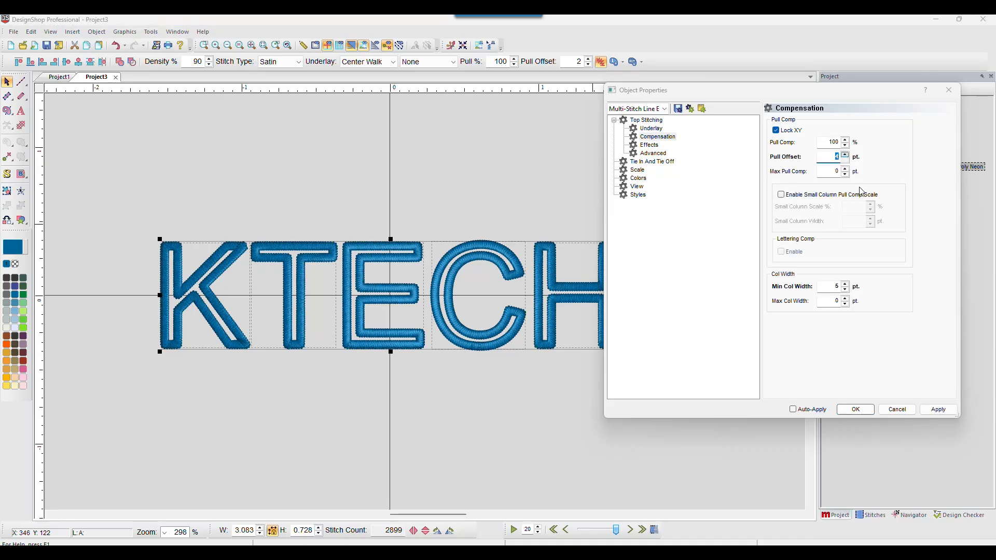
click(939, 411)
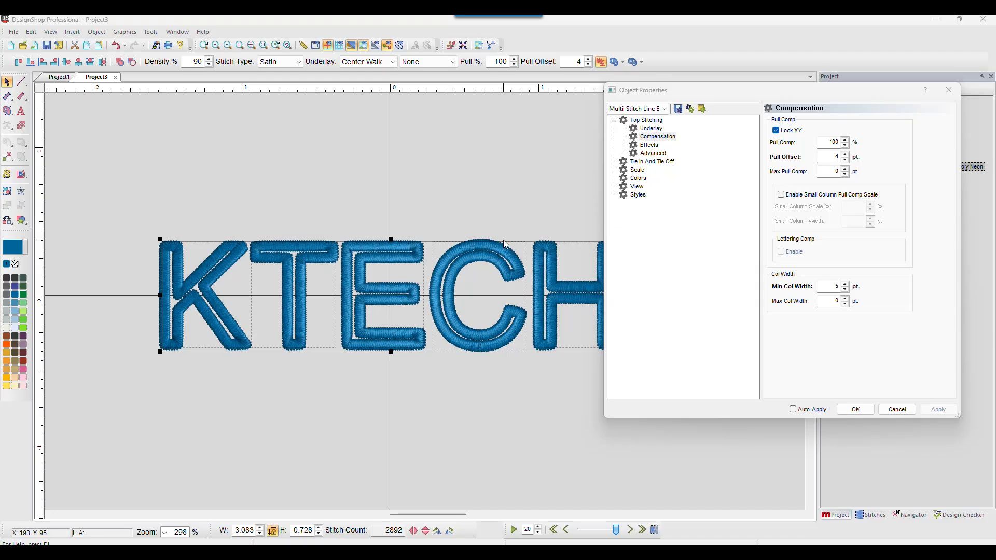
click(845, 161)
click(934, 408)
Step: Raise the minimum column width to 6 pt and apply it
click(845, 284)
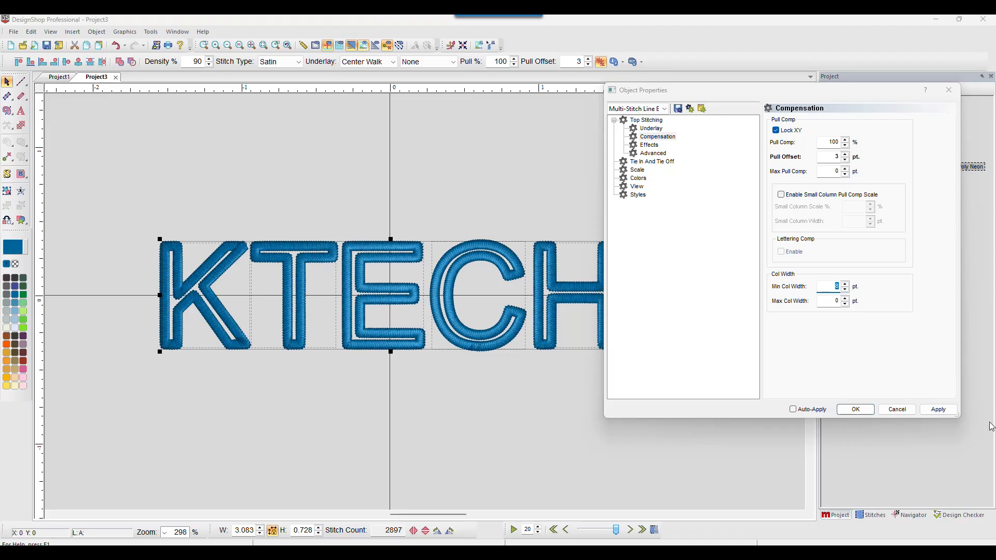
click(938, 410)
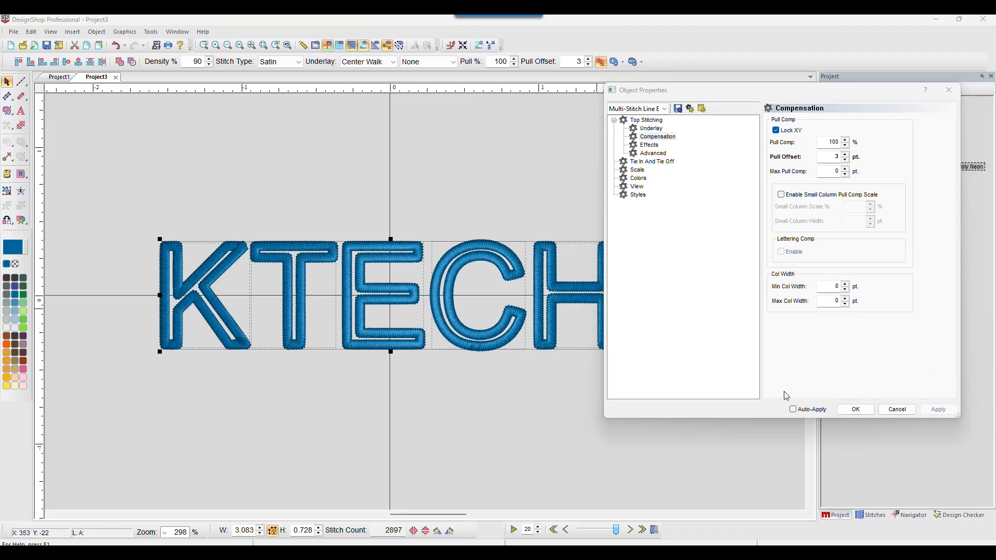
click(649, 162)
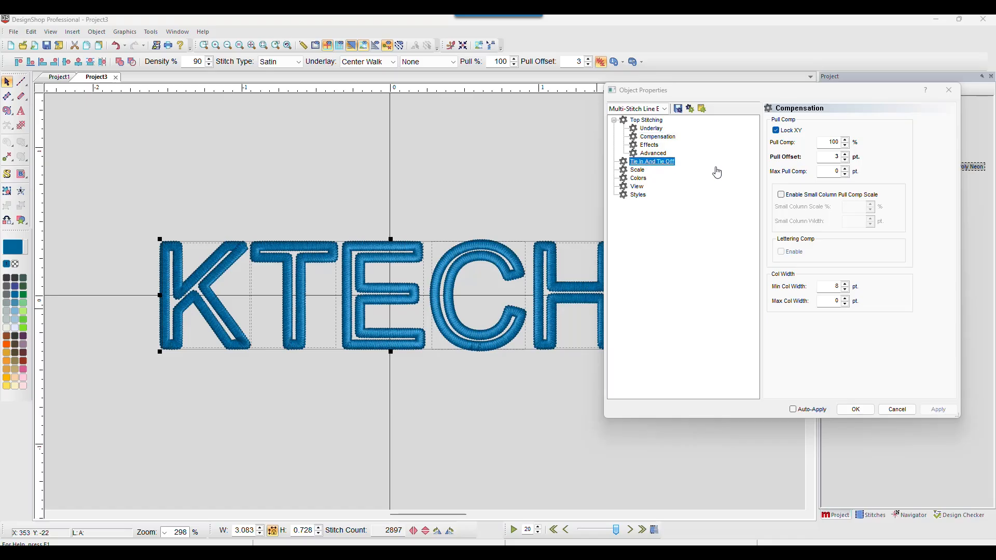
Step: Accept the tie-in and tie-off settings, deselect, and view the blue KTECH design at 1:1
click(855, 409)
click(482, 197)
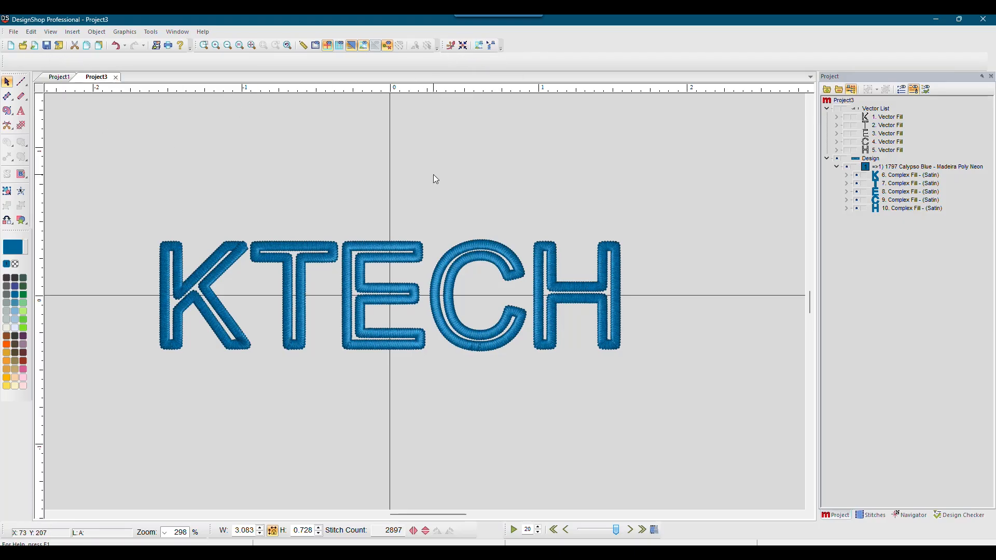
click(240, 45)
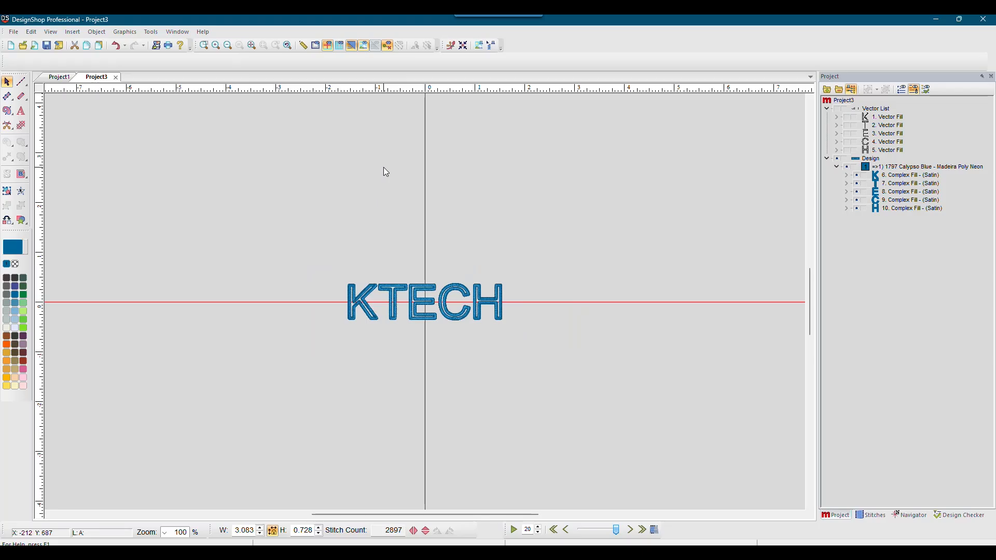